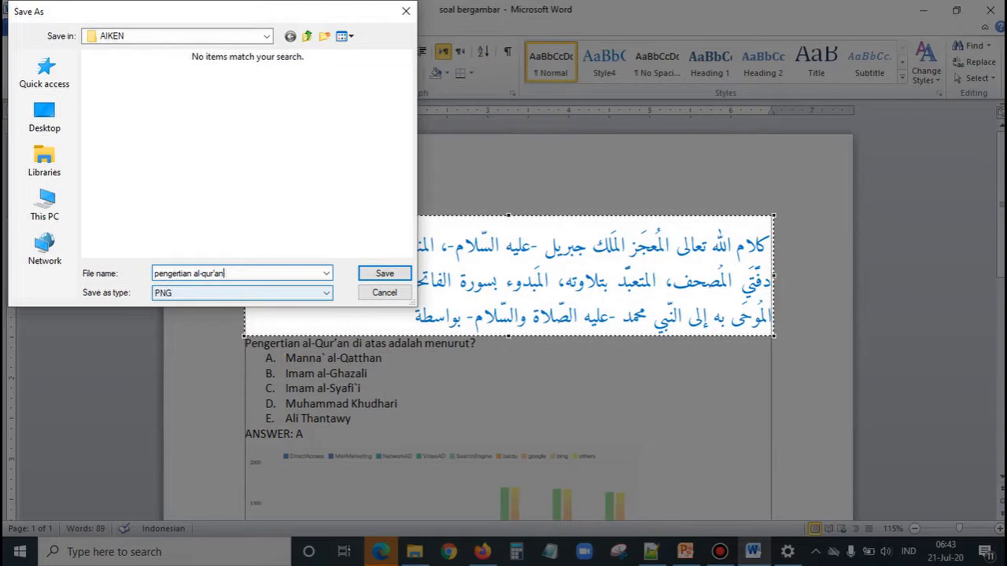
Step: Save the captured Arabic passage as the PNG file pengertian al-qur'an in the AIKEN folder
key(Return)
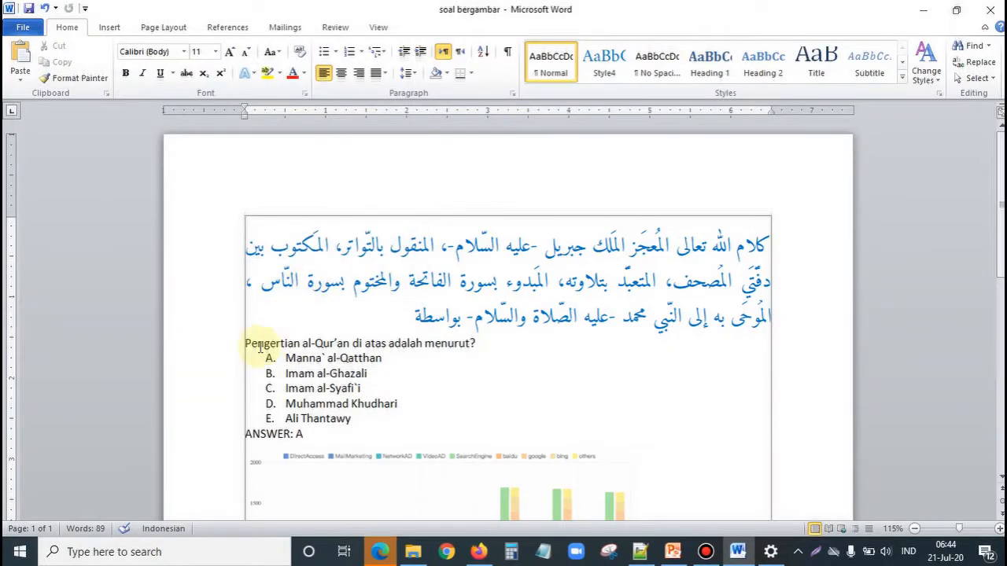
Step: Capture a screenshot of the bar chart and save it as the PNG file gambar grafik di atas in the AIKEN folder
scroll(427, 310, down, 5)
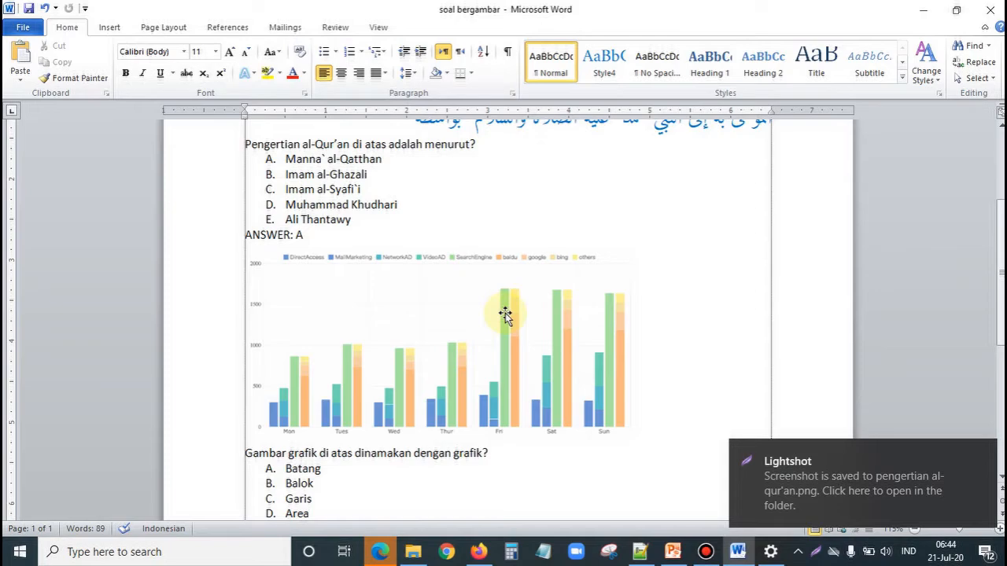
key(Print)
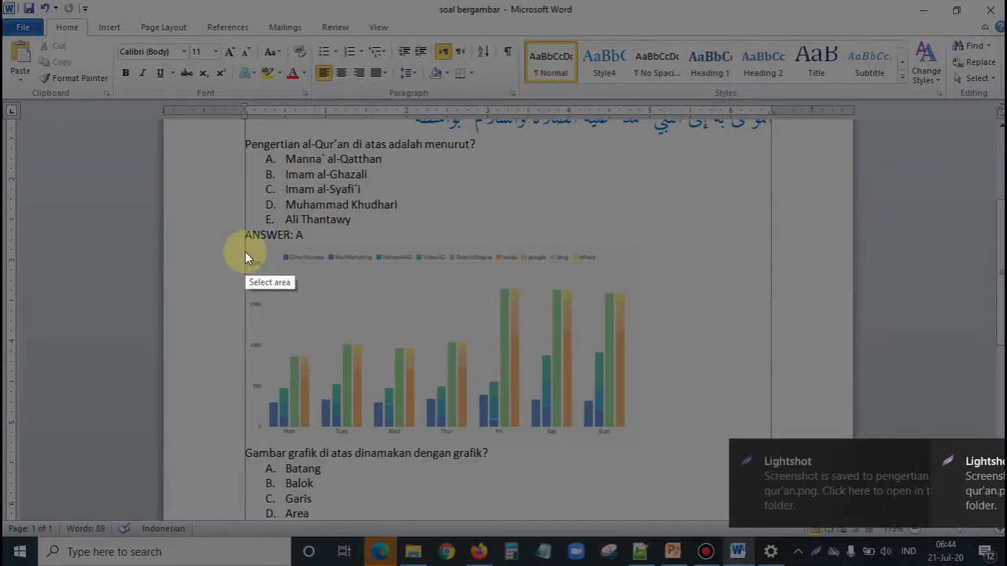
drag(244, 246, 640, 445)
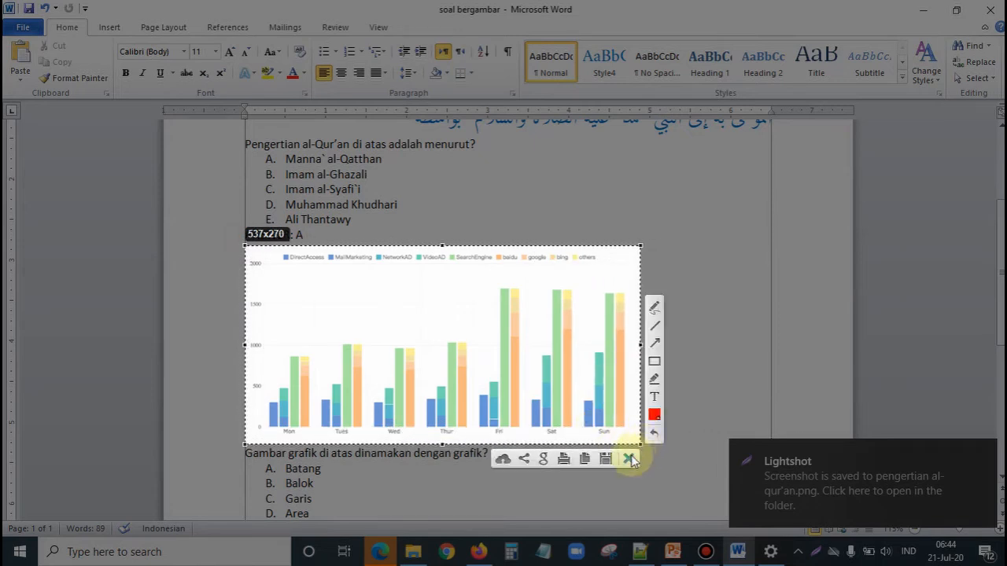
click(605, 460)
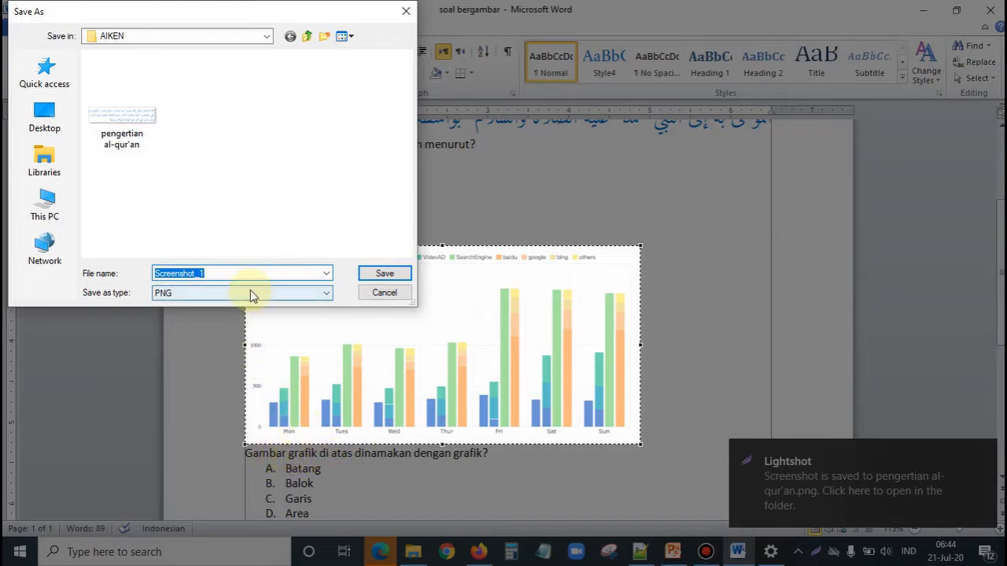
text(g)
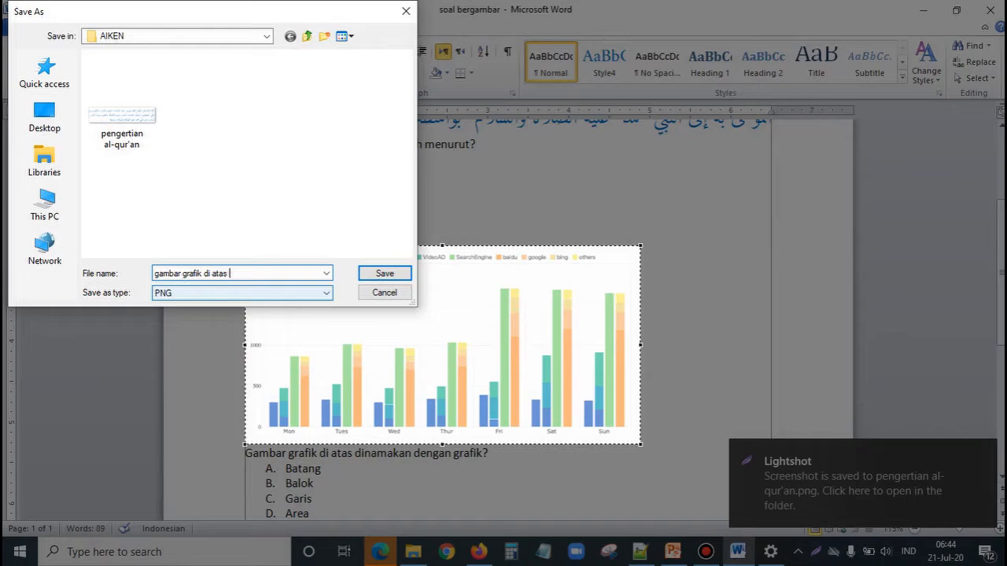
text(ambar grafik di atas)
click(387, 271)
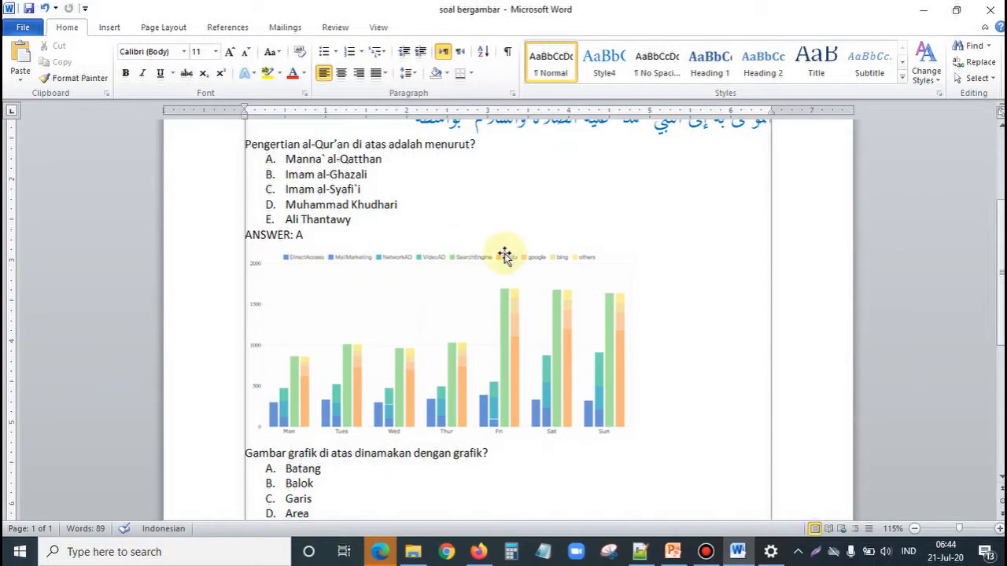
Step: Capture a screenshot of the Pertidaksamaan inequality and save it as the PNG file maka nilai a in the AIKEN folder
scroll(526, 280, down, 5)
scroll(526, 280, down, 3)
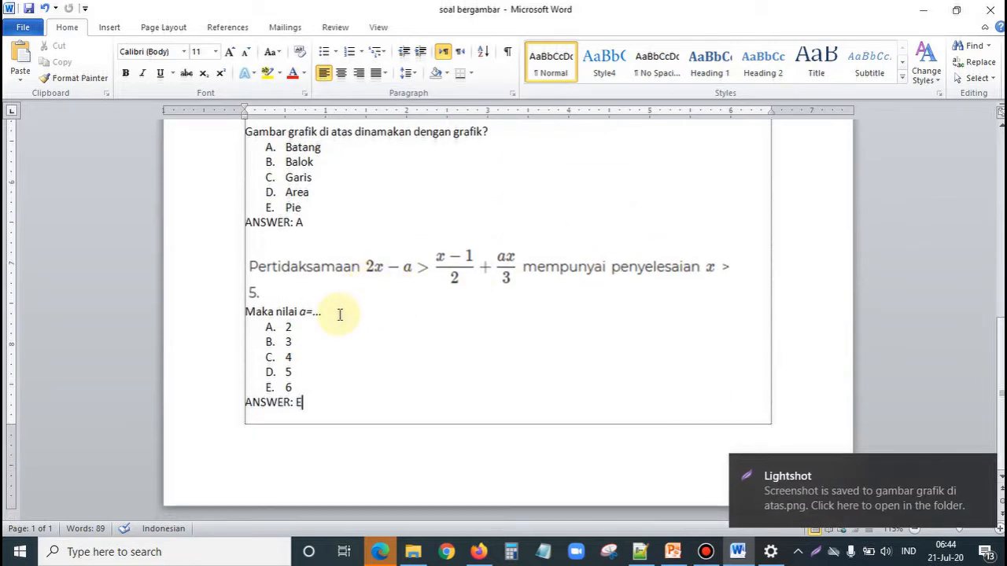
key(Print)
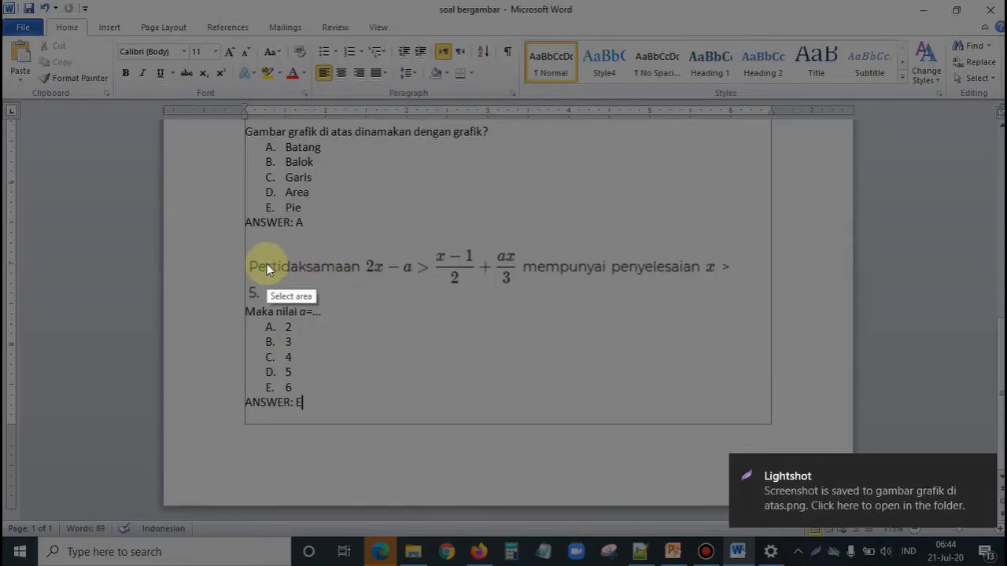
drag(246, 235, 738, 305)
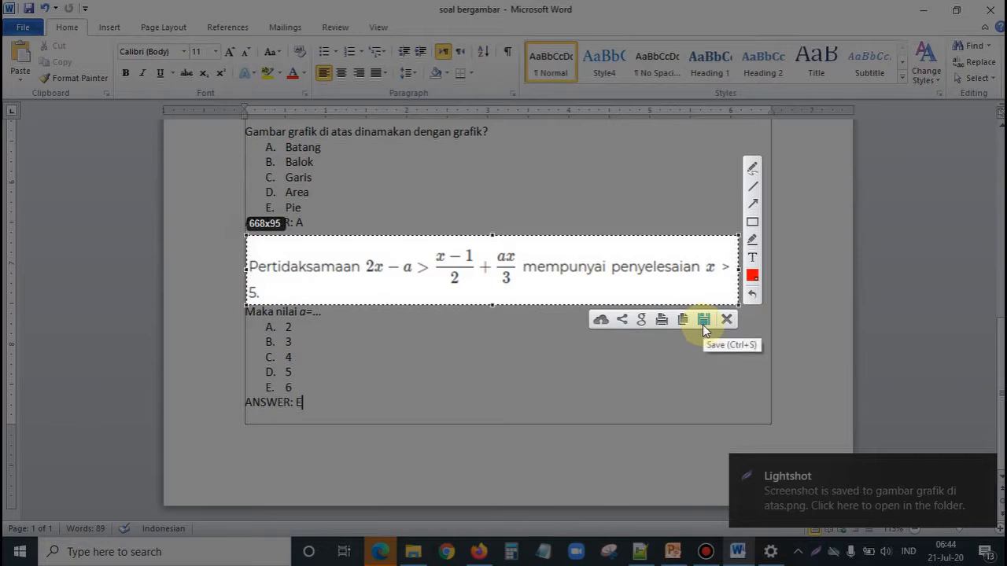
click(704, 320)
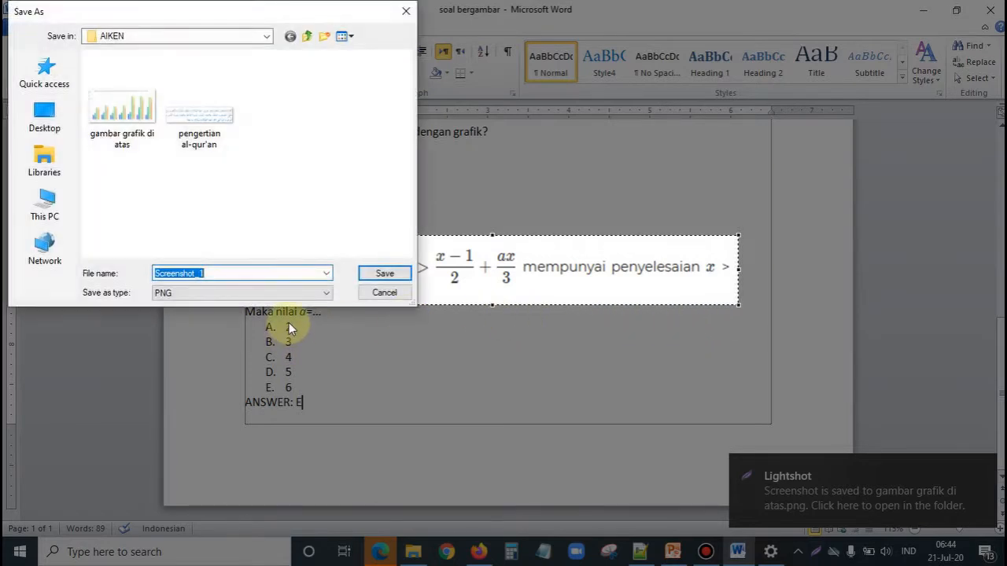
text(maka nilai a)
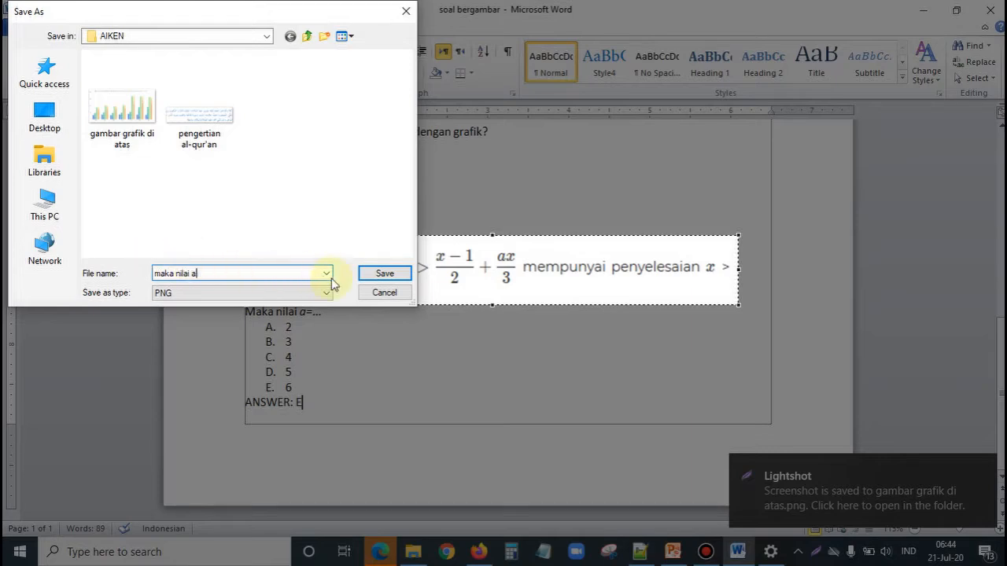
click(389, 274)
Step: Delete the Arabic passage, the bar chart and the inequality image from the question document
scroll(606, 353, up, 5)
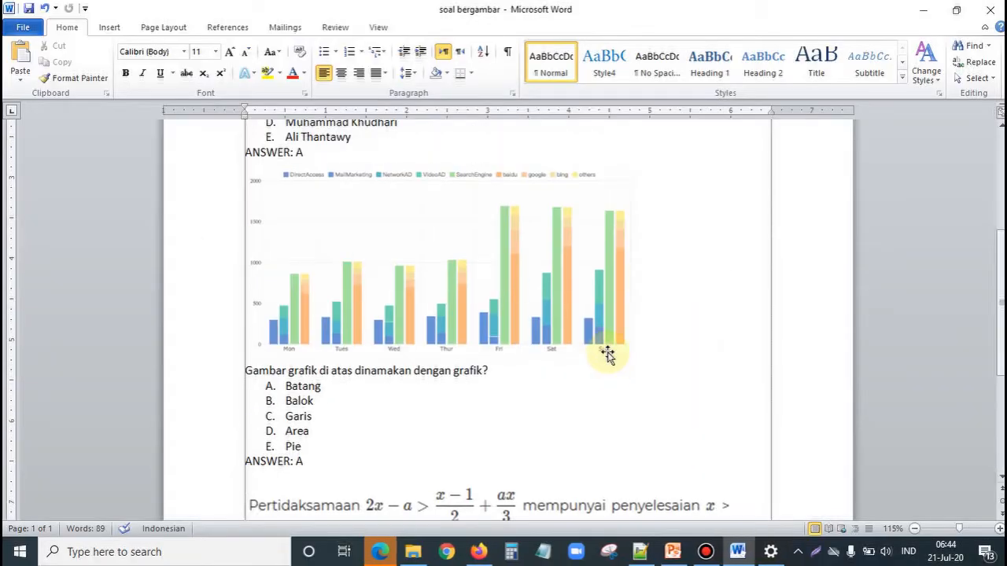
scroll(606, 353, up, 5)
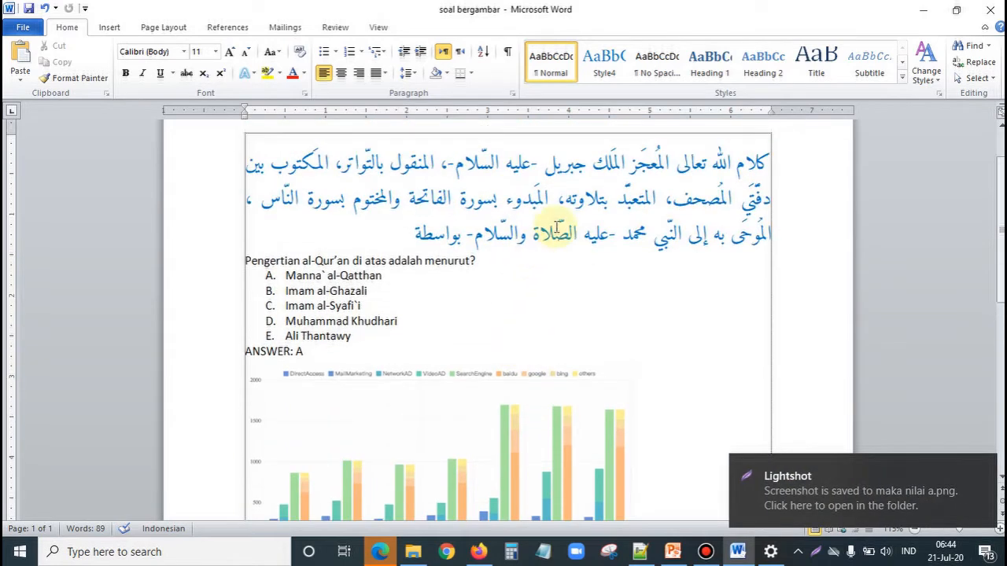
drag(409, 233, 836, 139)
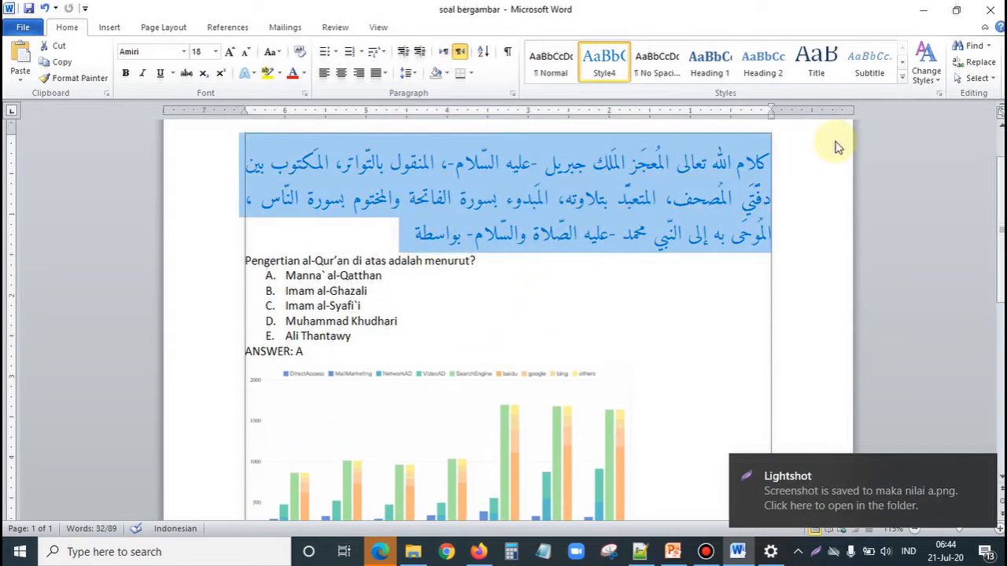
key(Delete)
click(354, 339)
key(Delete)
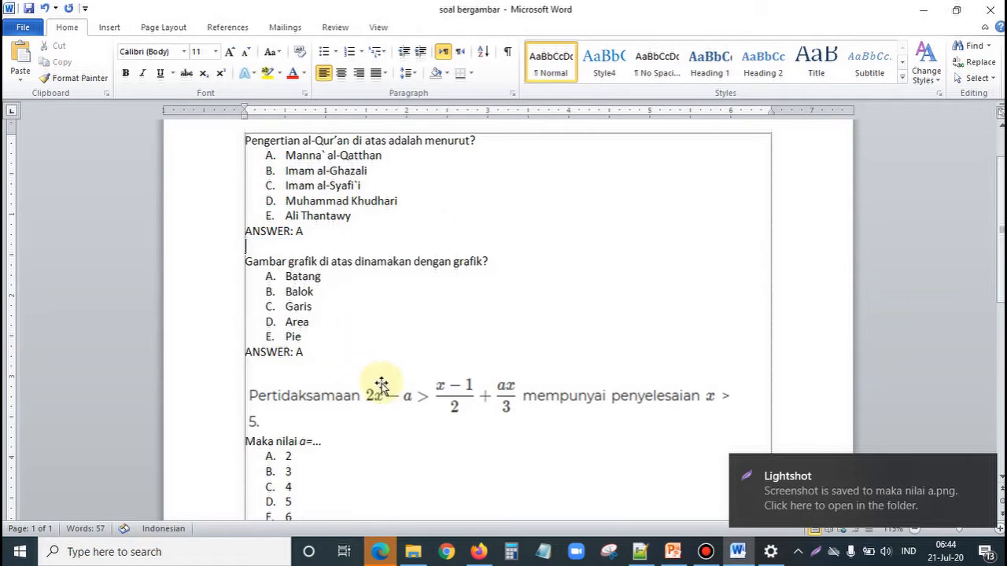
click(366, 419)
key(Delete)
Step: Show the formatting marks, then remove the extra blank line above the third question and the empty box covering its answer options
scroll(326, 310, up, 2)
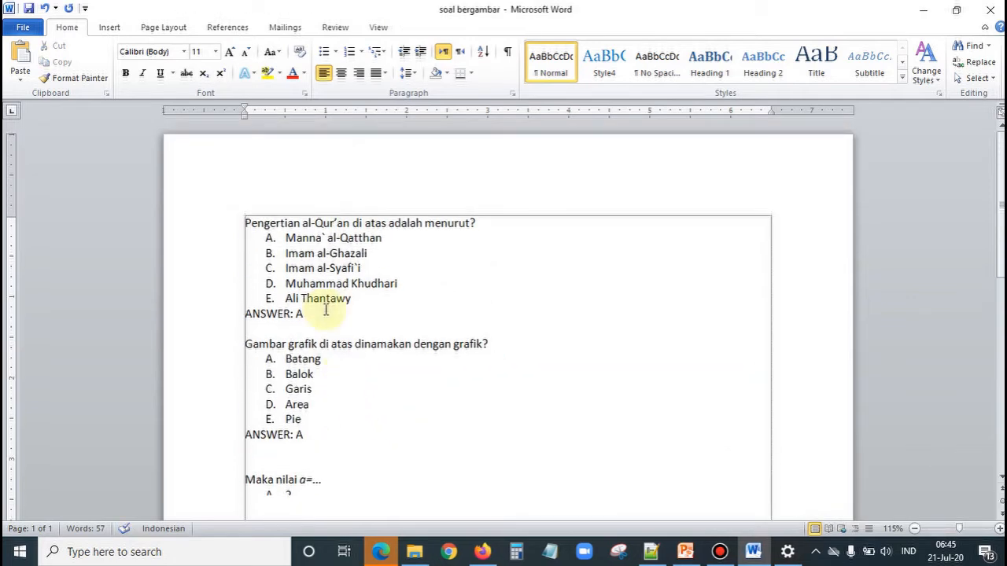
click(507, 51)
scroll(321, 195, down, 1)
scroll(322, 195, down, 1)
click(246, 372)
key(Delete)
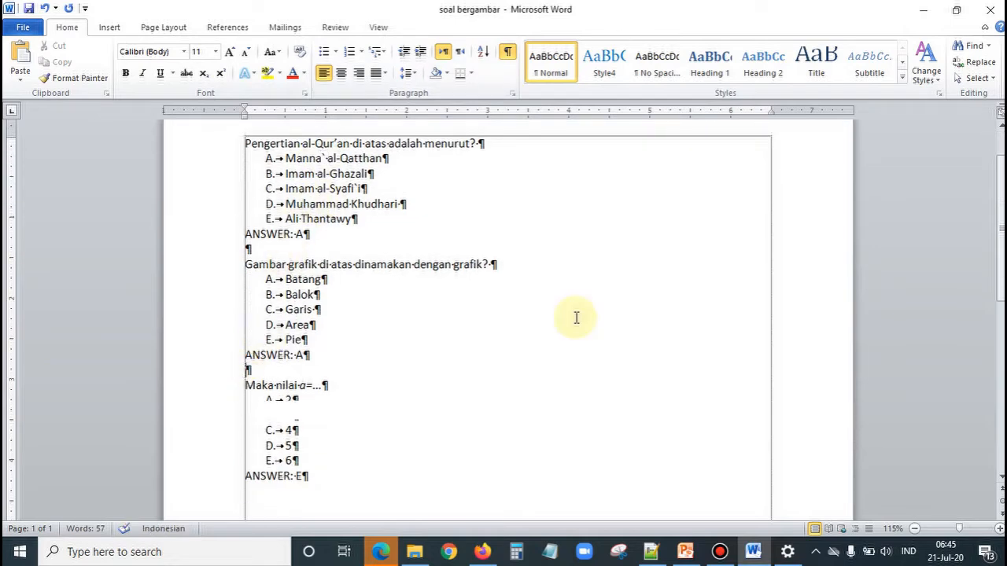
click(285, 406)
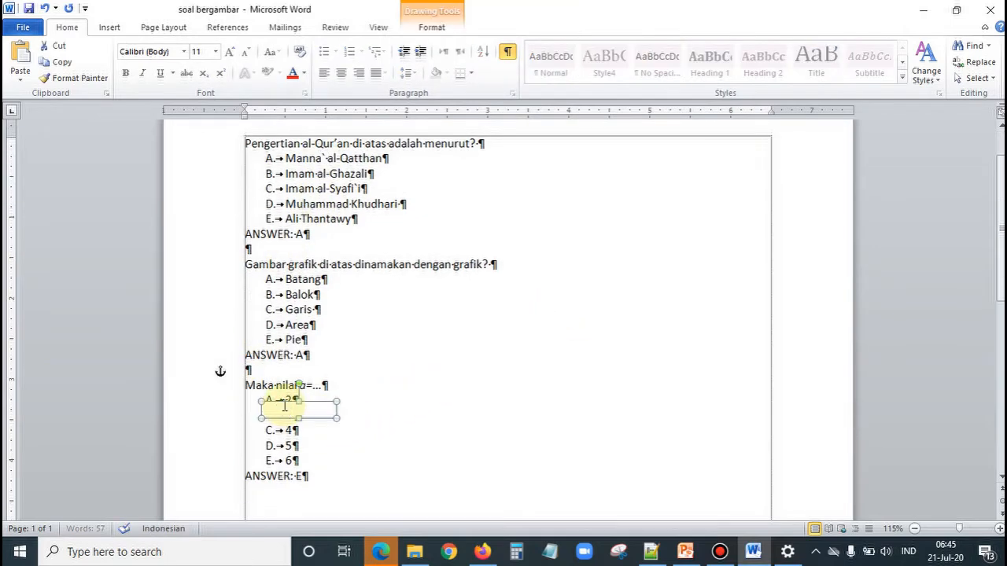
key(Delete)
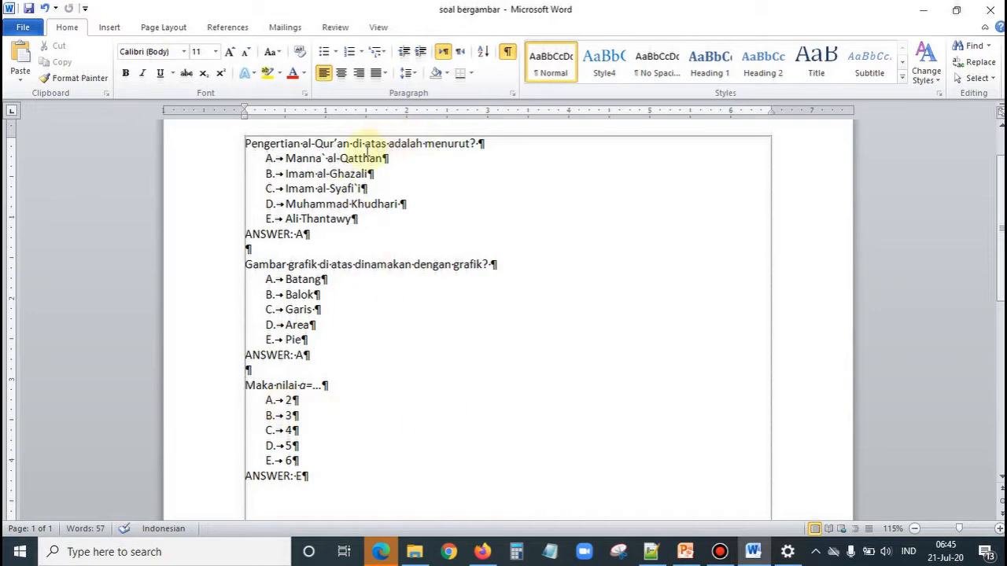
Step: Save a copy of the cleaned question document as Plain Text, keeping the name soal bergambar in the AIKEN folder
scroll(283, 268, down, 2)
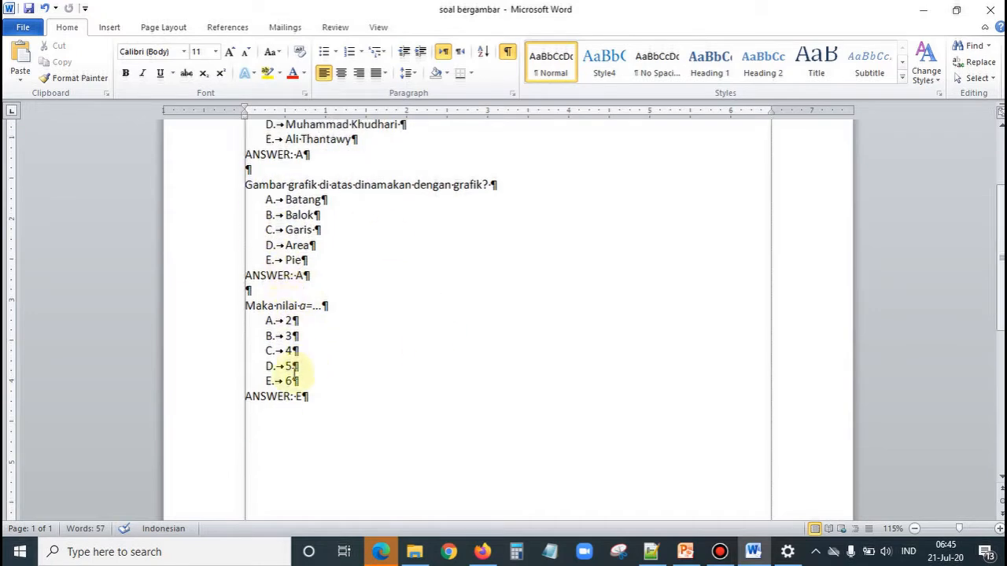
scroll(287, 394, down, 2)
scroll(304, 386, up, 3)
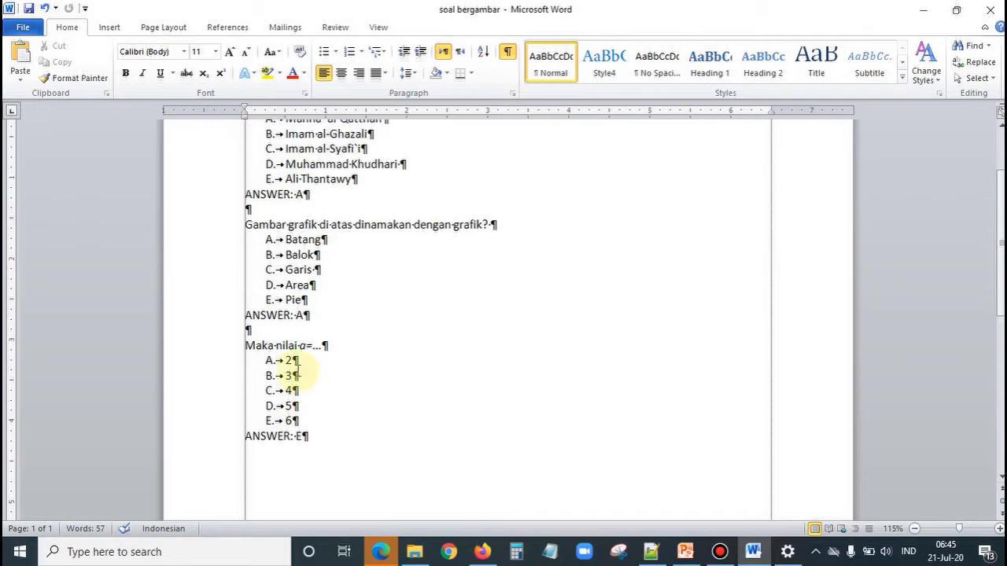
scroll(271, 315, up, 3)
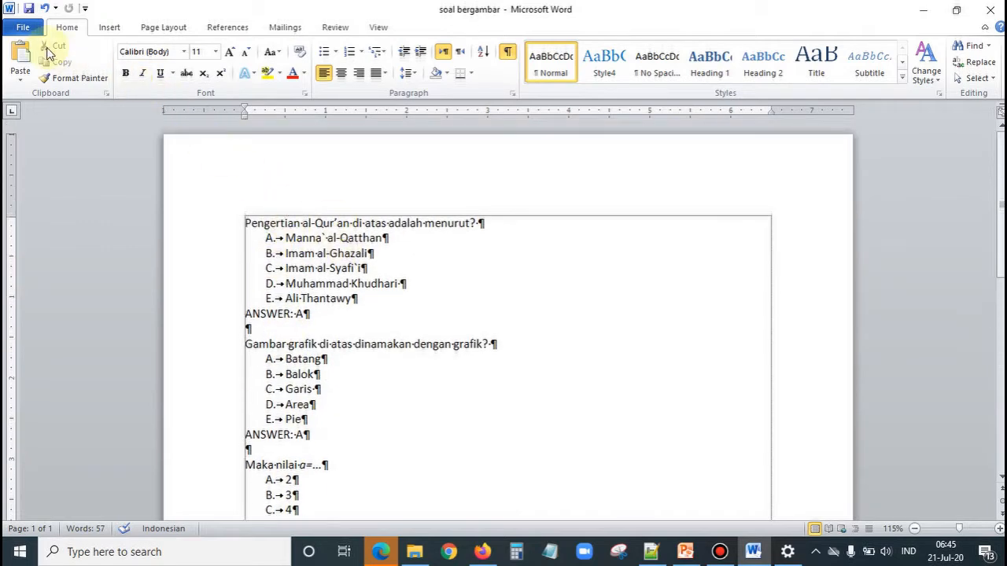
click(26, 30)
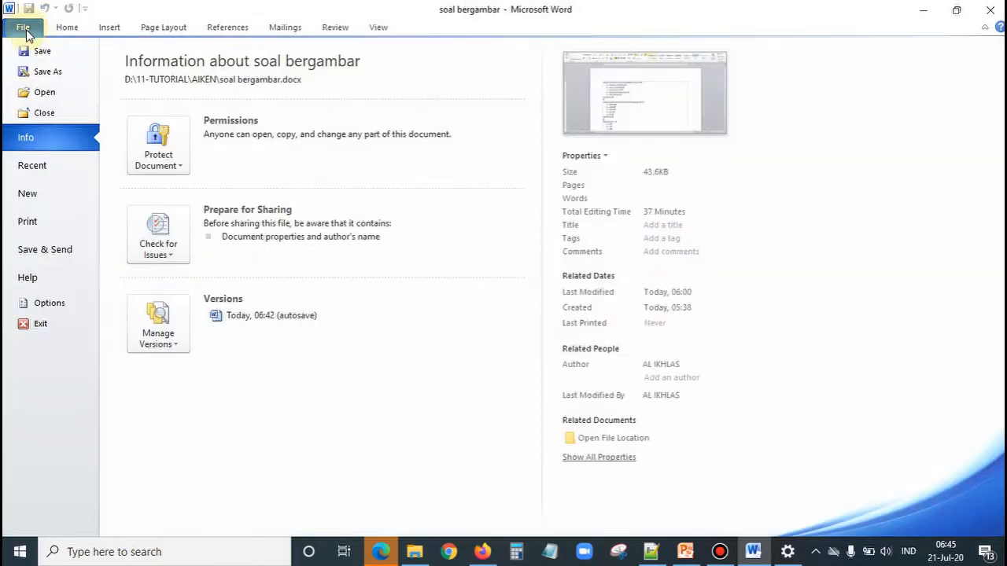
click(35, 69)
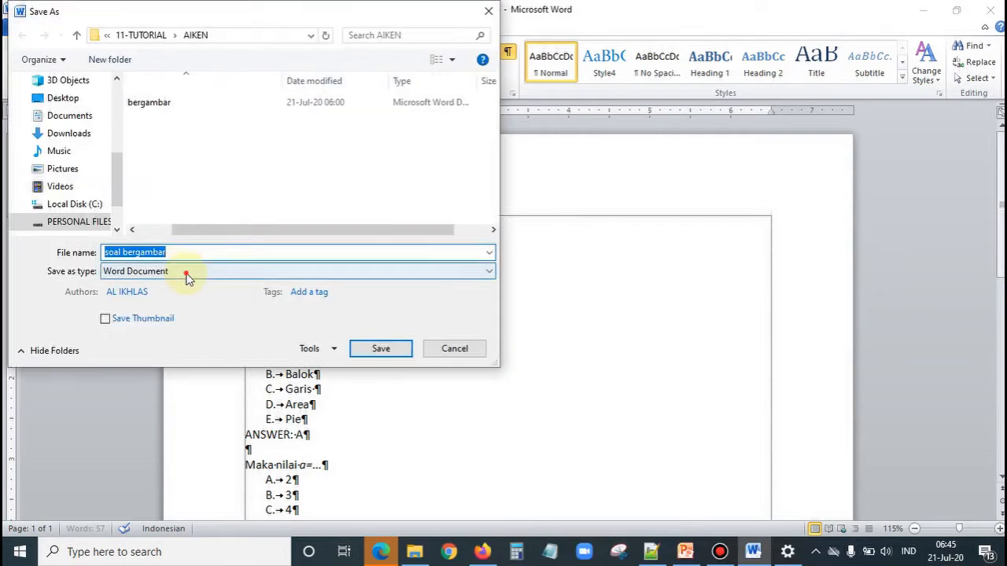
click(189, 272)
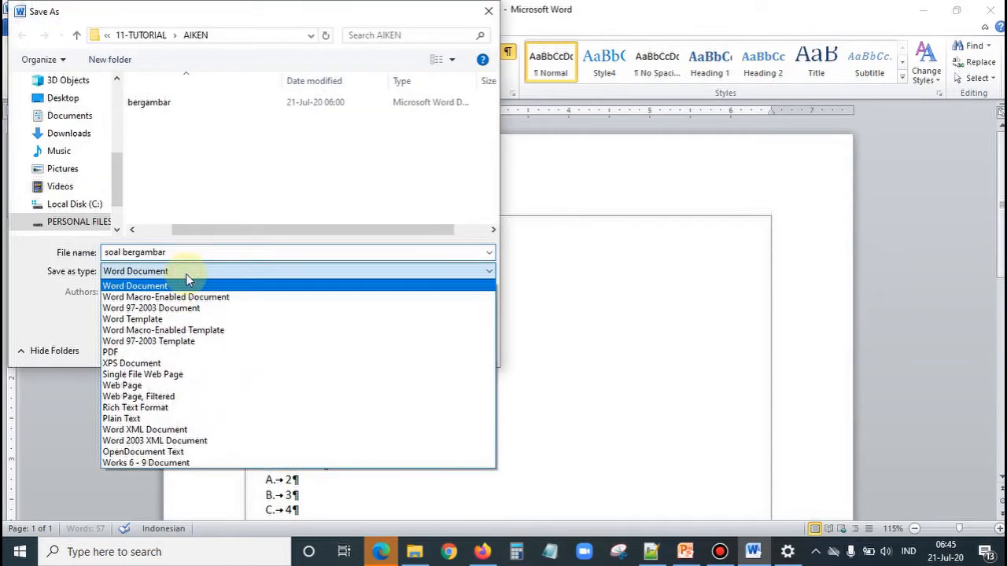
click(130, 418)
click(394, 331)
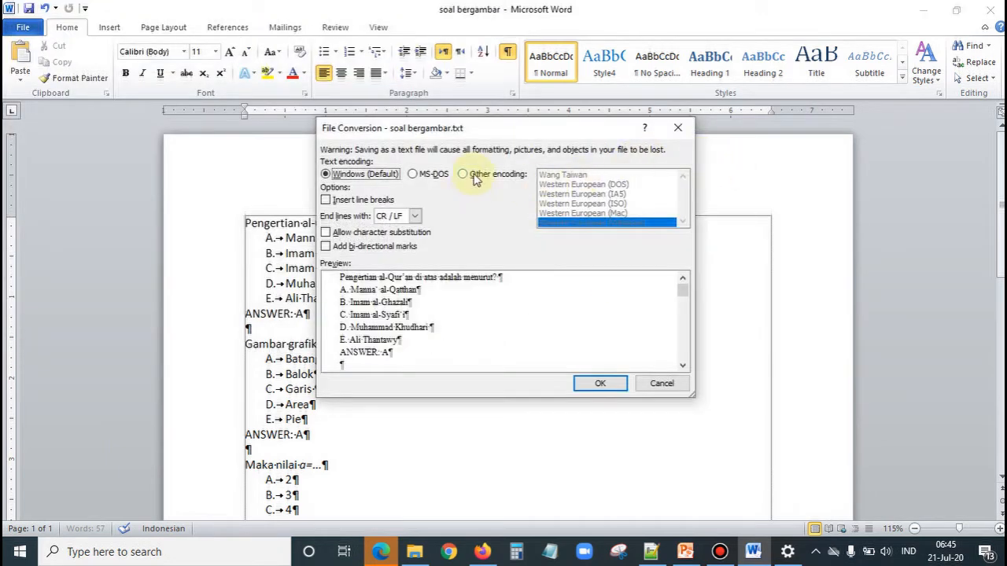
Step: Set the text file's encoding to Unicode (UTF-8) and complete the conversion
click(463, 174)
scroll(580, 185, up, 1)
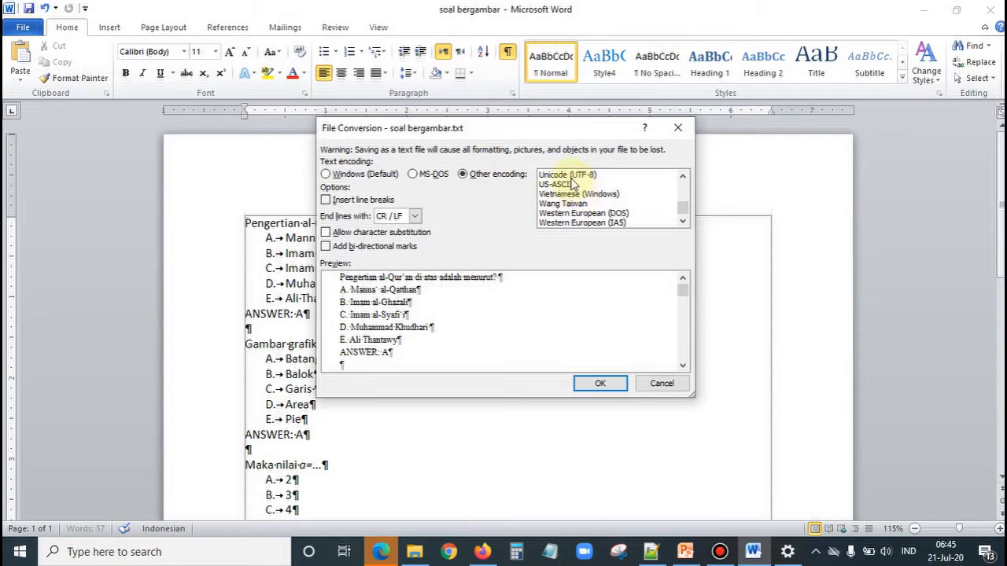
click(571, 175)
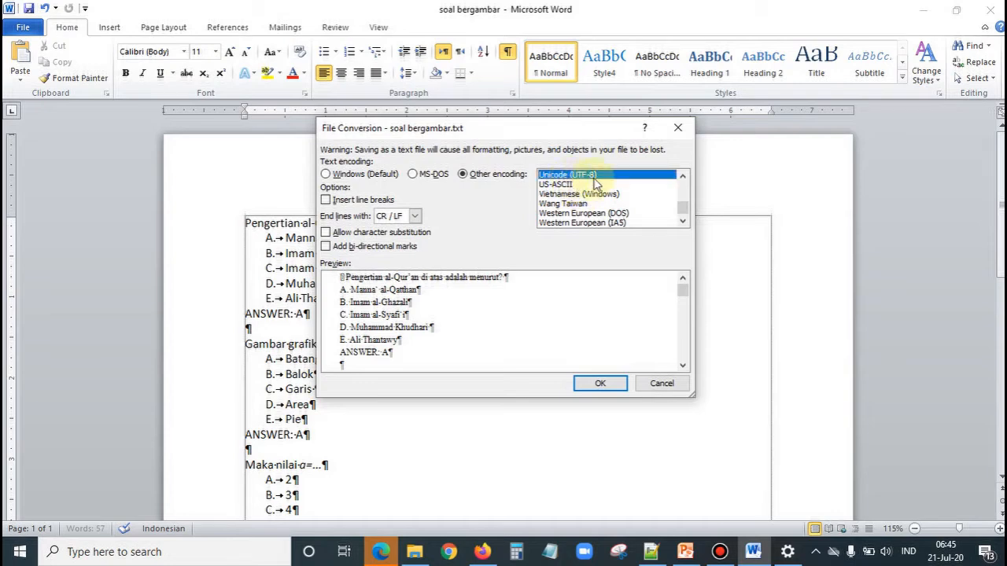
click(609, 392)
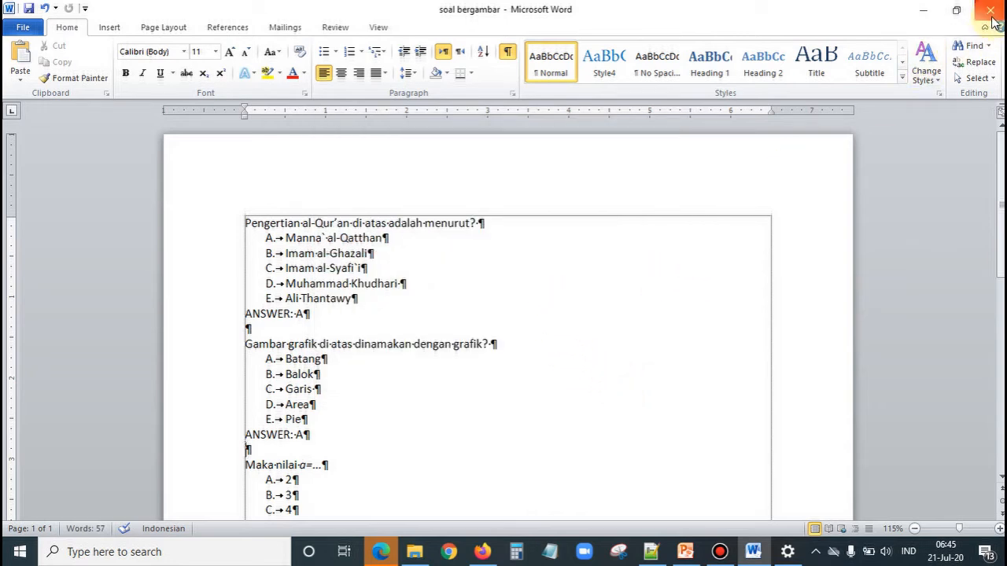
click(415, 551)
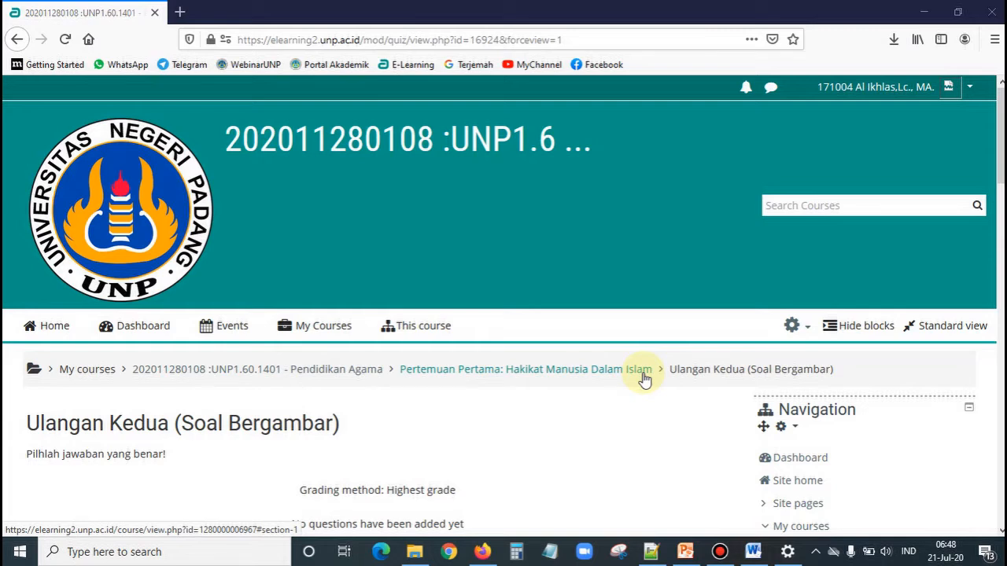
Step: Open the question bank categories for the quiz Ulangan Kedua (Soal Bergambar) on the e-learning site
scroll(630, 315, down, 2)
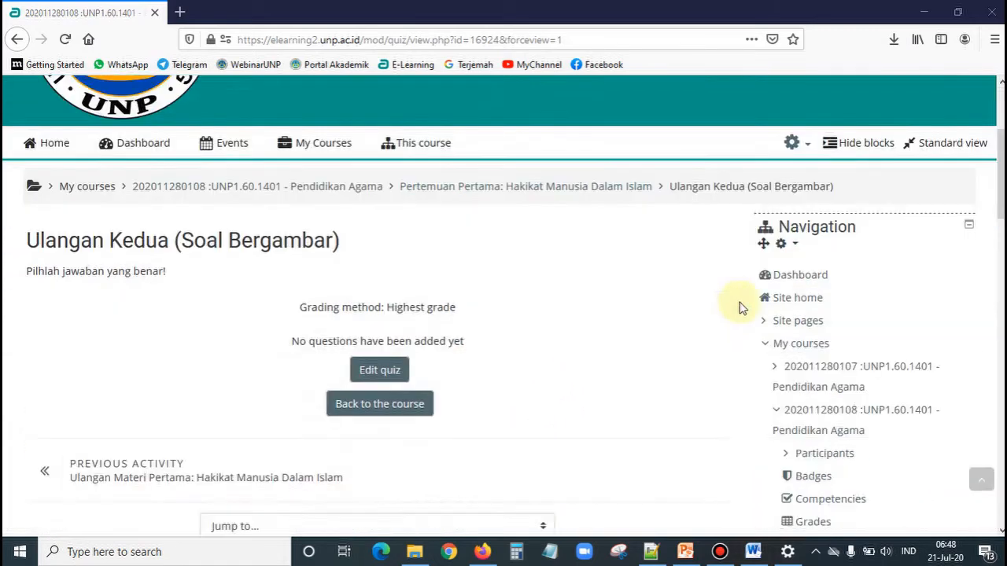
scroll(740, 307, down, 15)
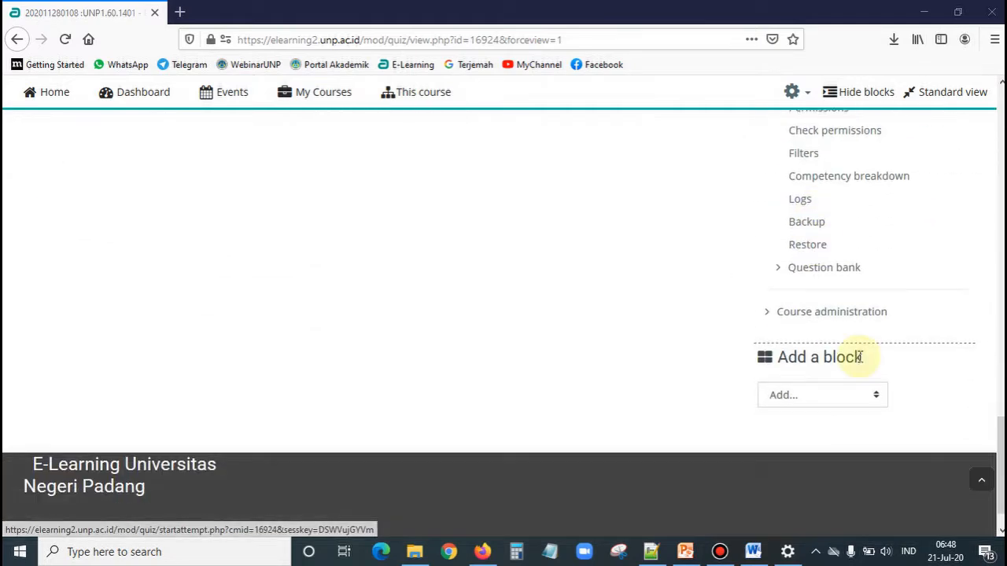
click(779, 273)
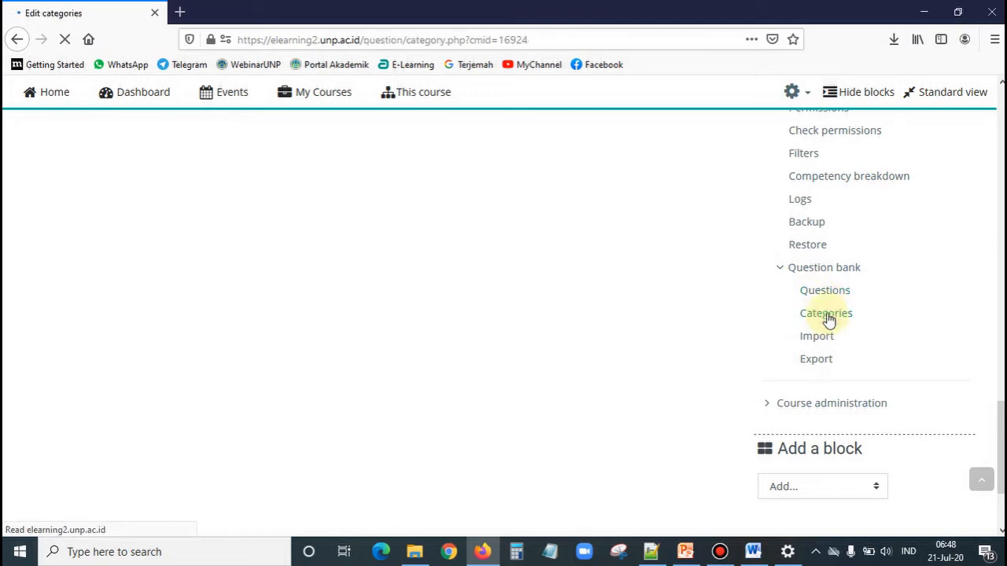
scroll(291, 382, down, 4)
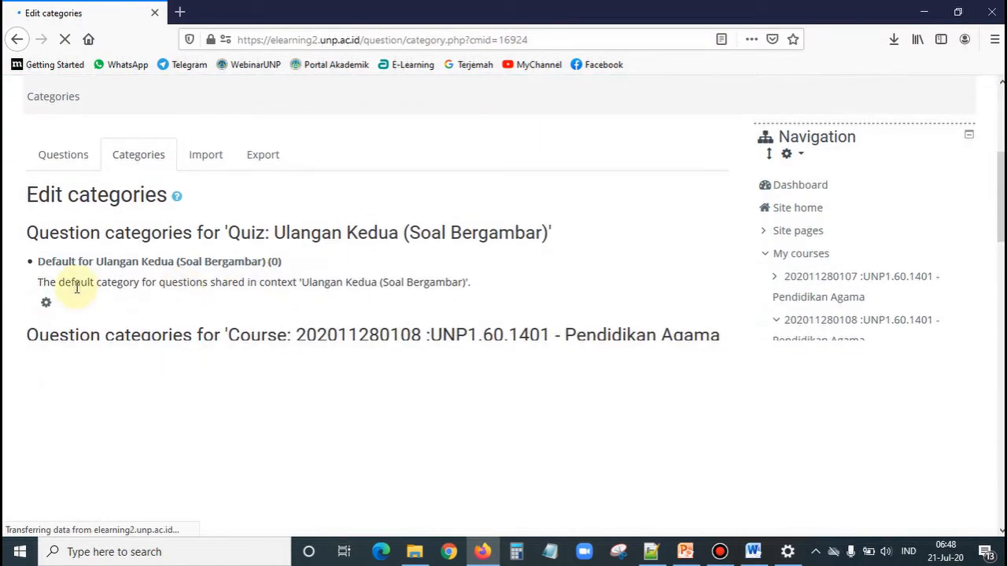
Step: Add a question category named Ulangan Materi Kedua (Soal Bergambar) under the course's Pendidikan Agama Islam parent category
scroll(118, 337, down, 2)
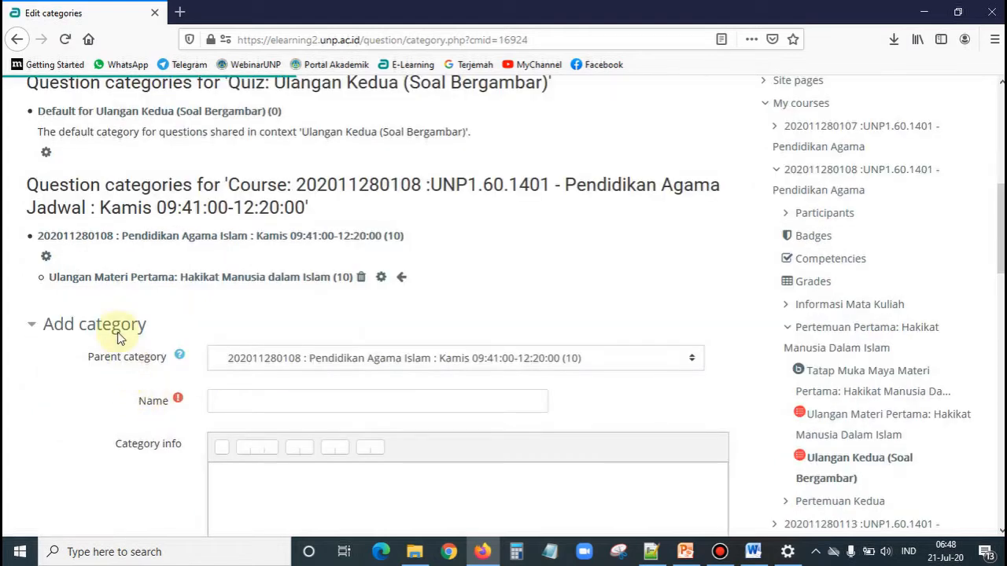
scroll(118, 337, down, 1)
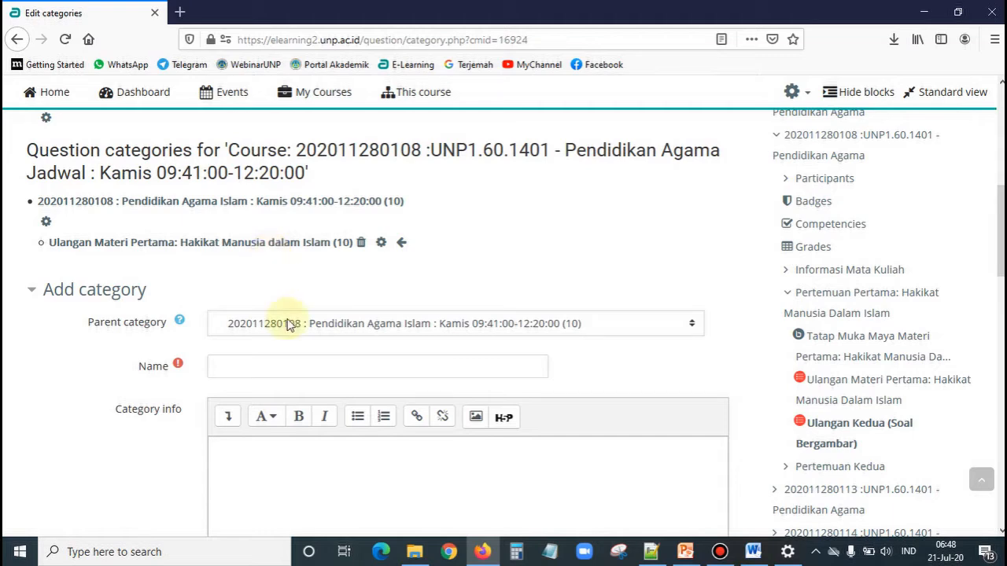
click(260, 369)
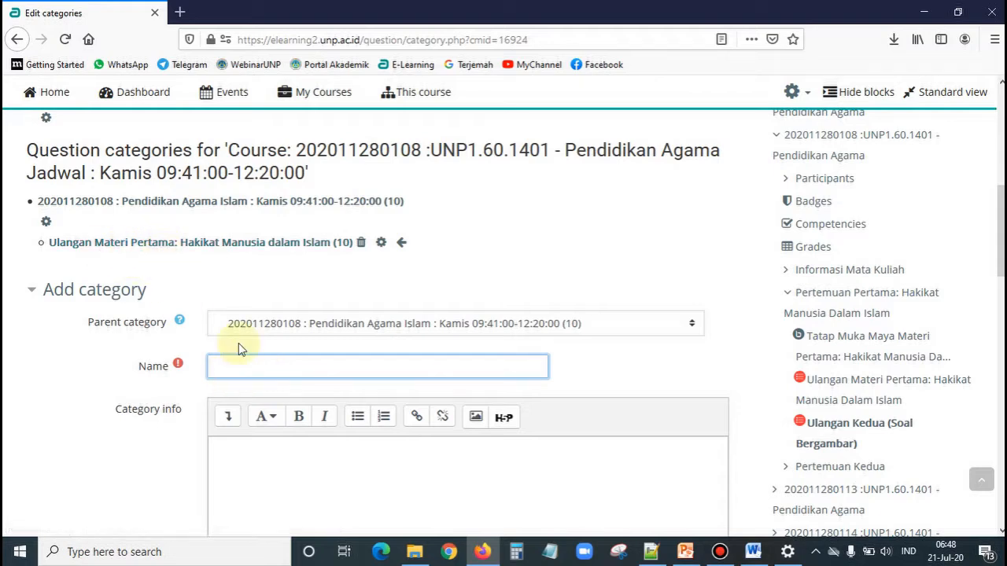
text(Ulangan Materi Kedua (Soal Bergamab)
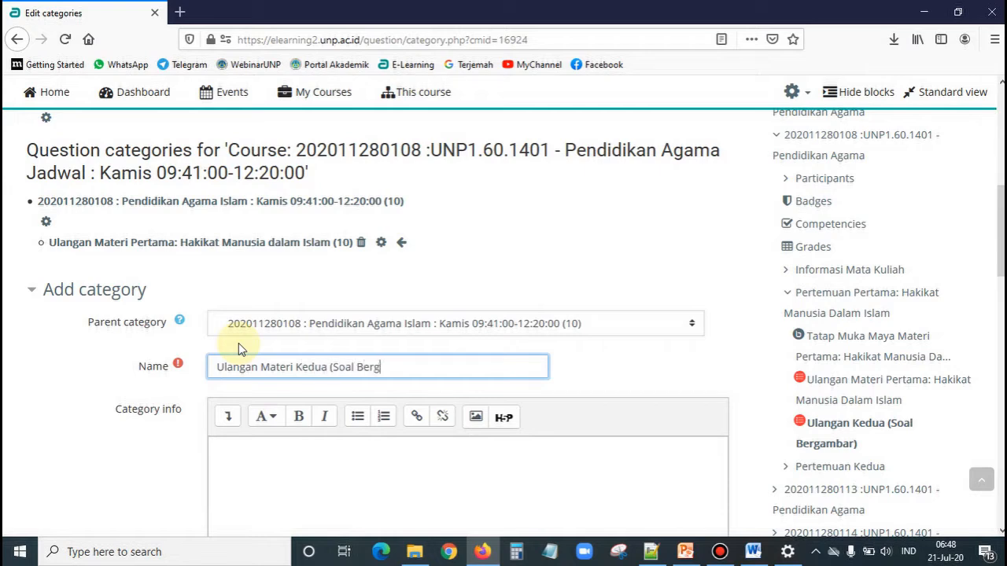
key(BackSpace)
key(BackSpace)
key(BackSpace)
key(BackSpace)
key(BackSpace)
text(amb)
scroll(370, 265, down, 10)
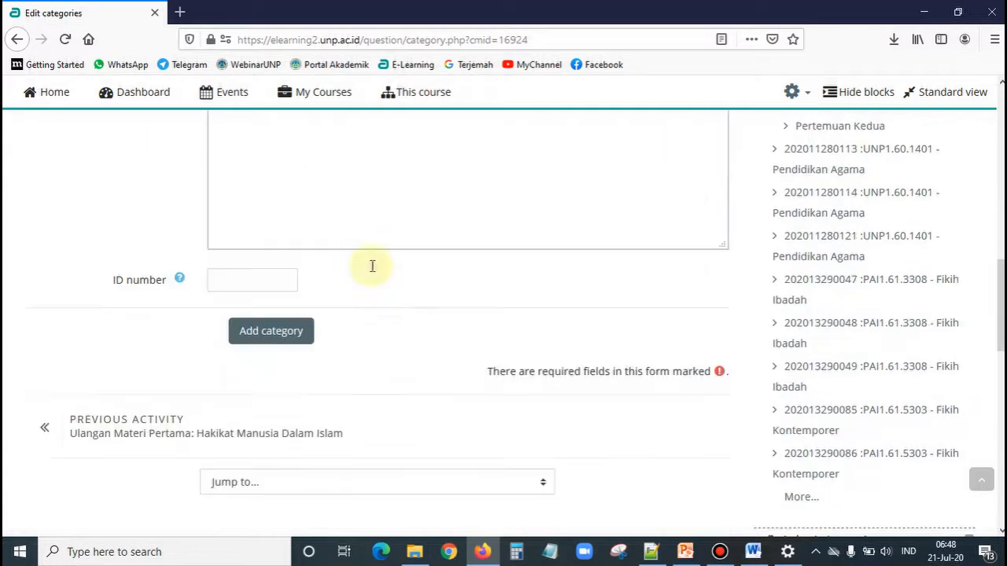
click(289, 223)
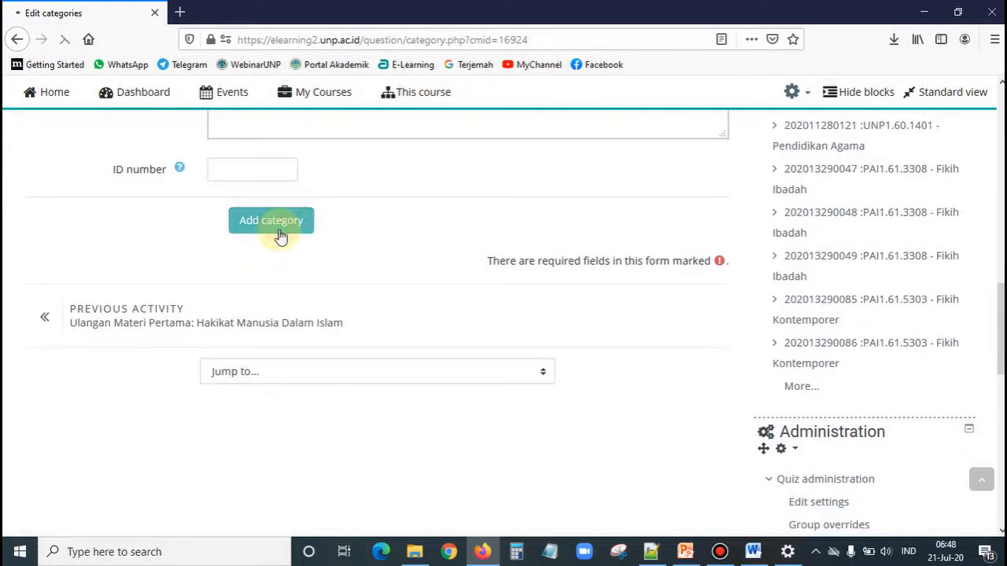
Step: Set up a question import in Aiken format with Ulangan Materi Kedua (Soal Bergambar) as the import category
scroll(356, 230, down, 5)
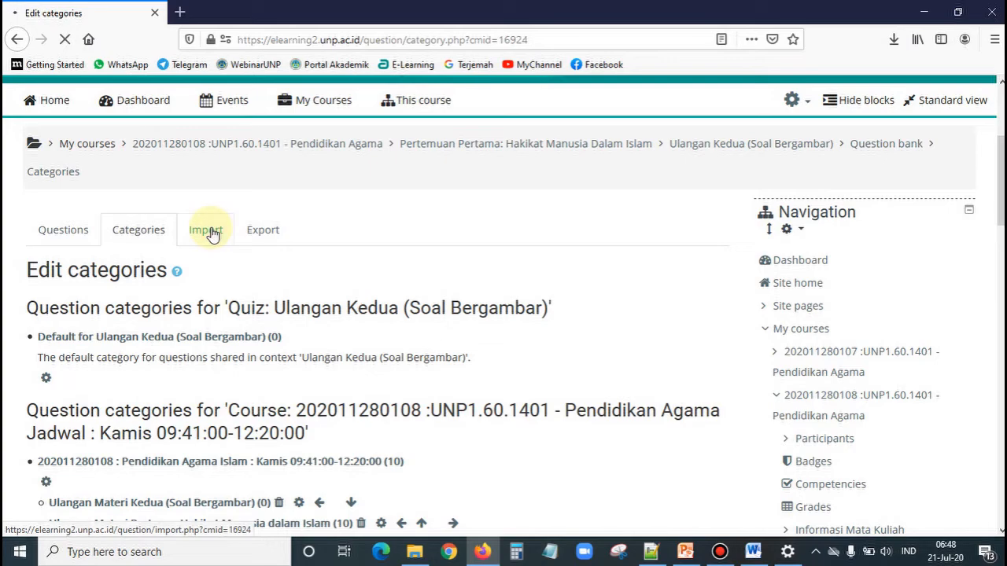
click(207, 230)
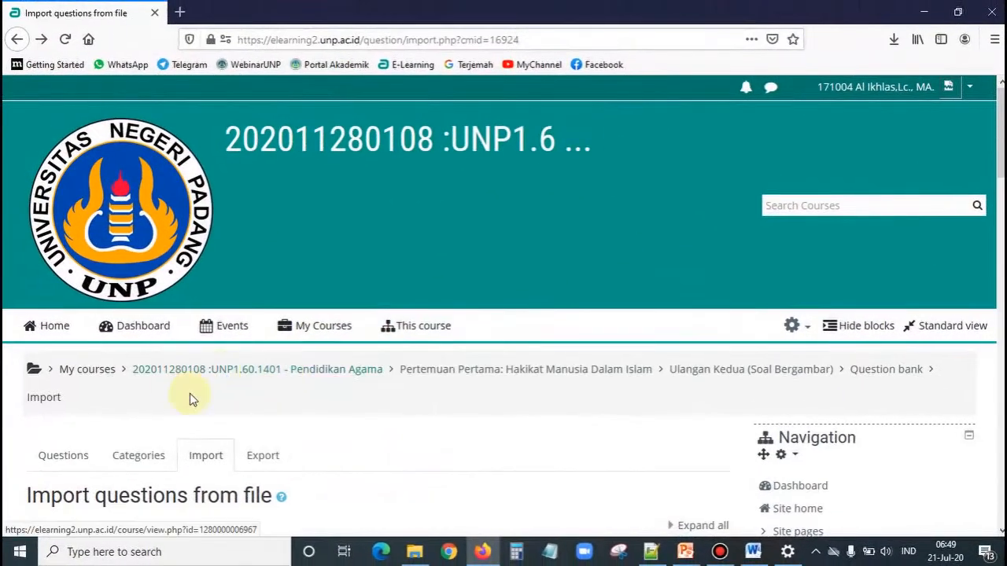
scroll(299, 411, down, 3)
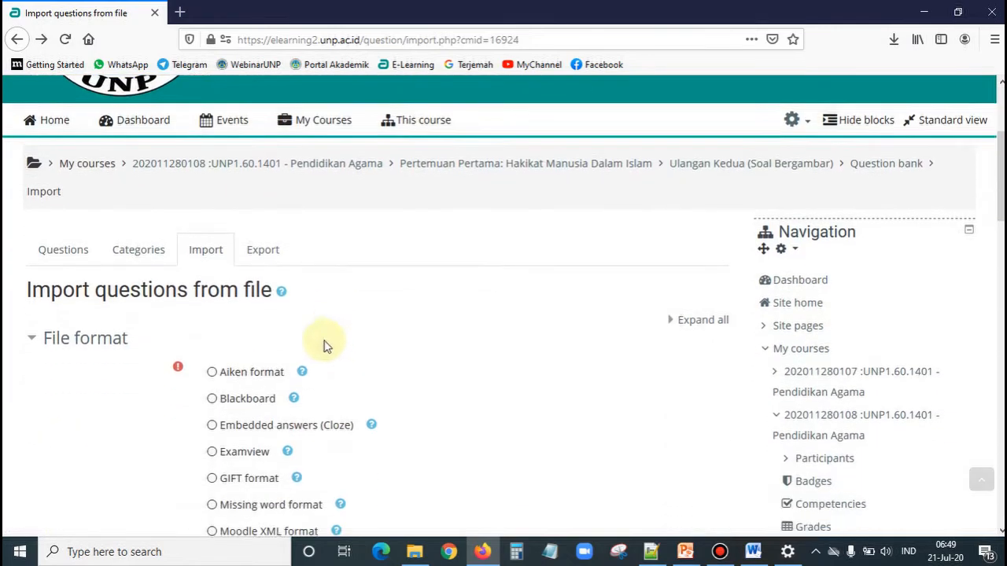
scroll(326, 346, down, 3)
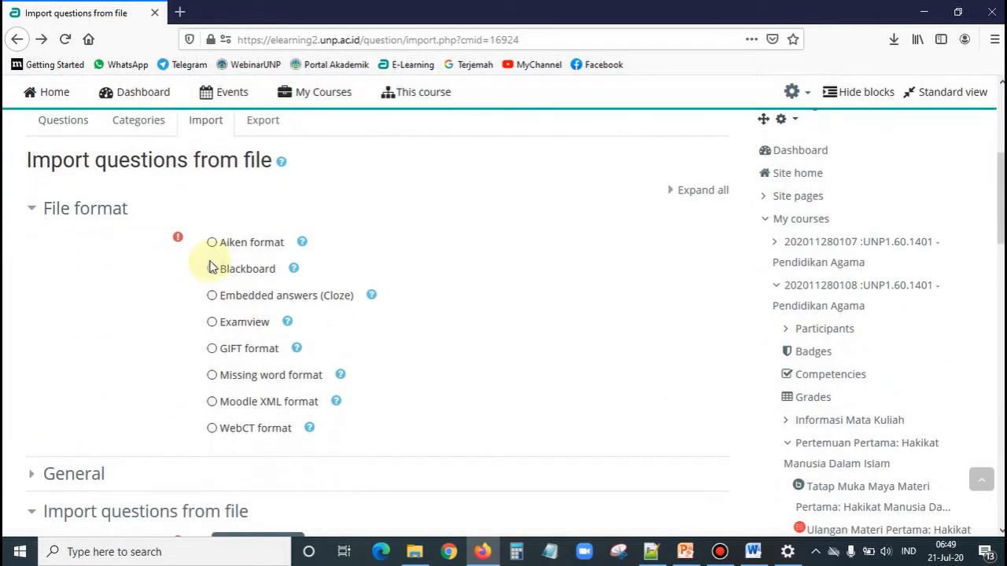
scroll(221, 290, down, 7)
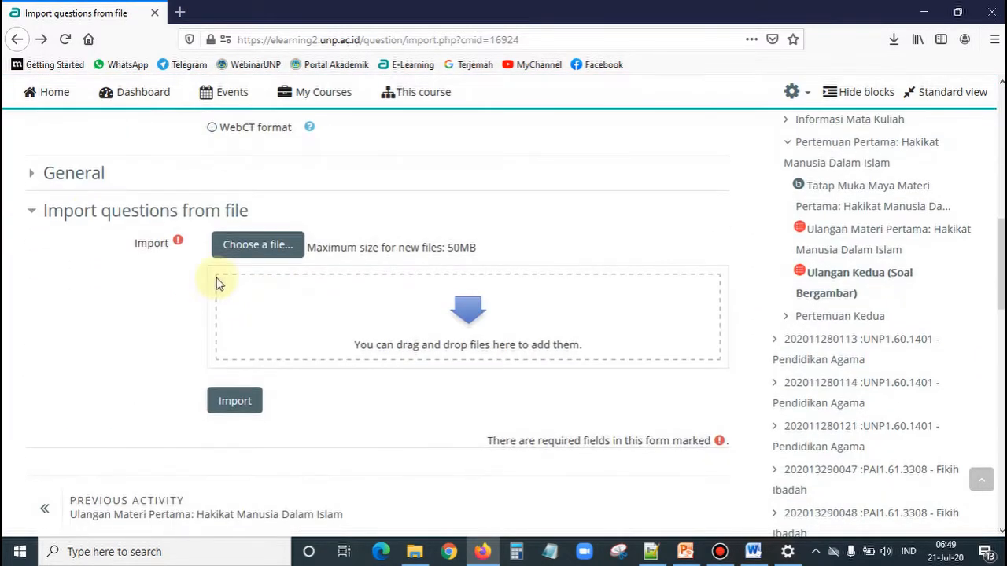
click(82, 180)
click(288, 209)
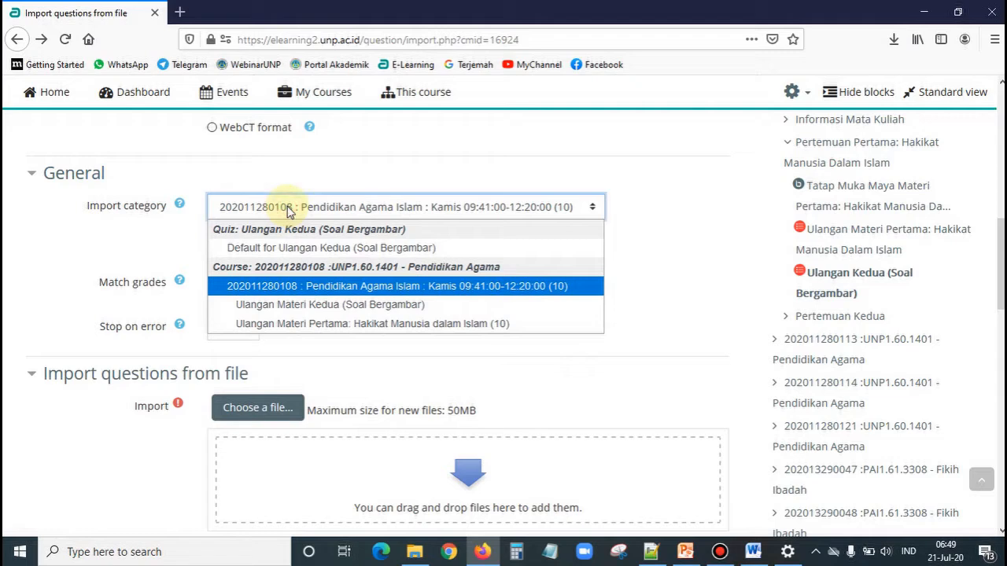
click(335, 308)
scroll(260, 346, down, 2)
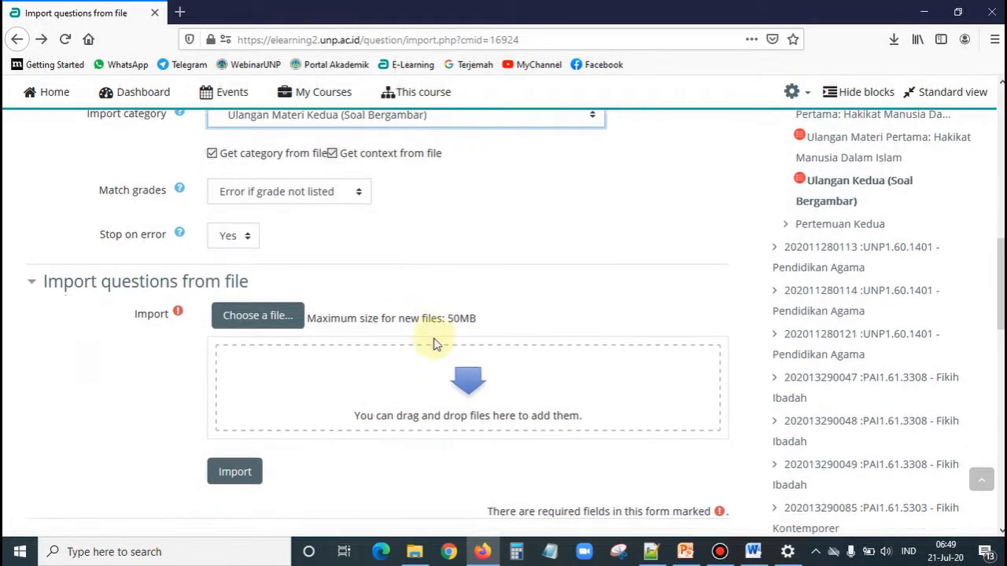
Step: Upload the text file soal bergambar from the AIKEN folder and import its questions
scroll(437, 339, down, 2)
click(262, 271)
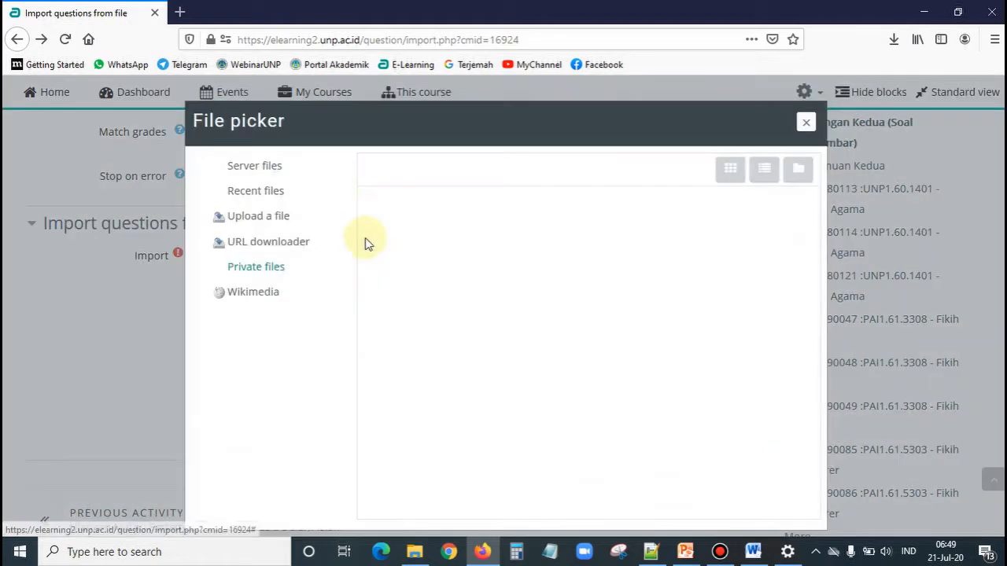
click(419, 259)
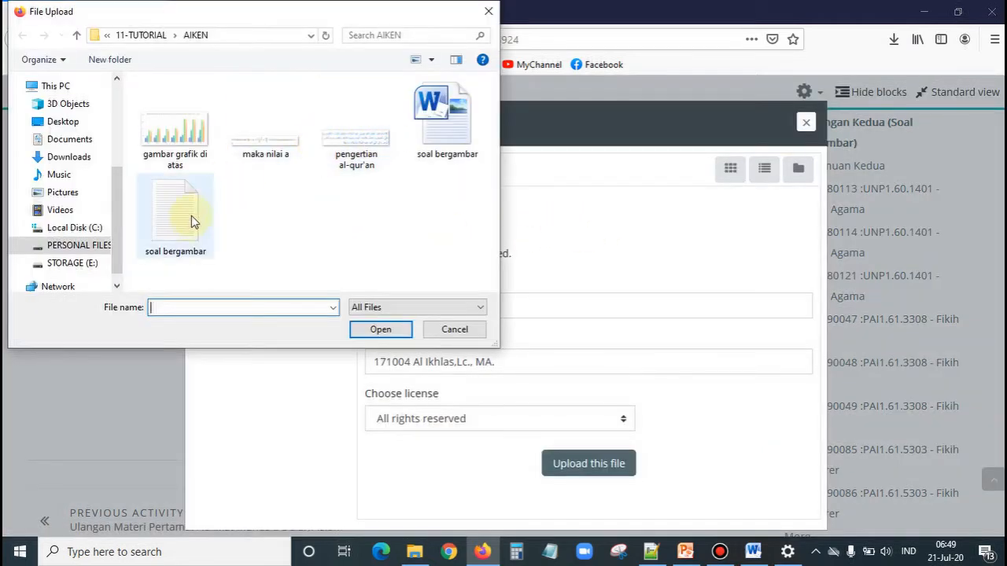
double_click(186, 226)
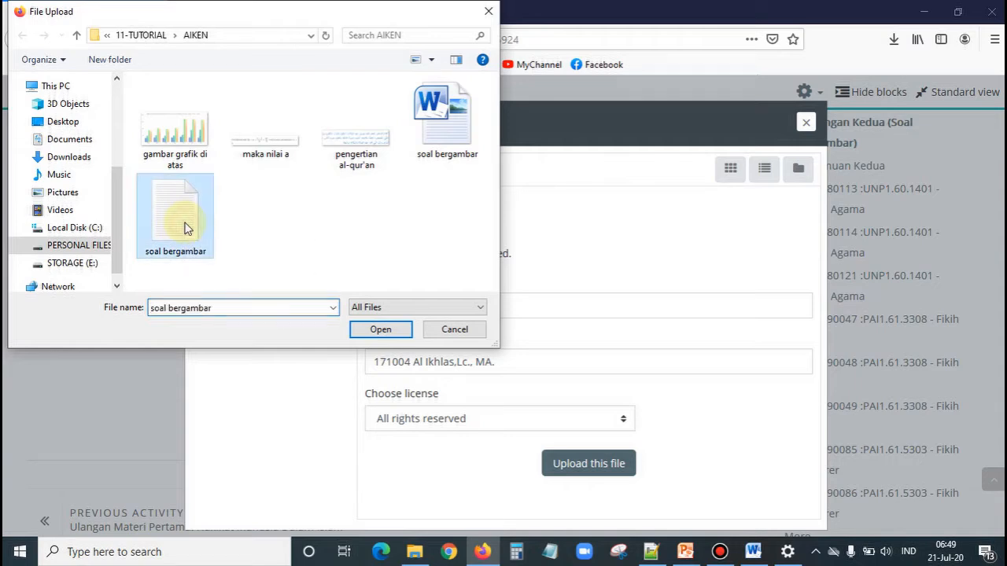
click(586, 468)
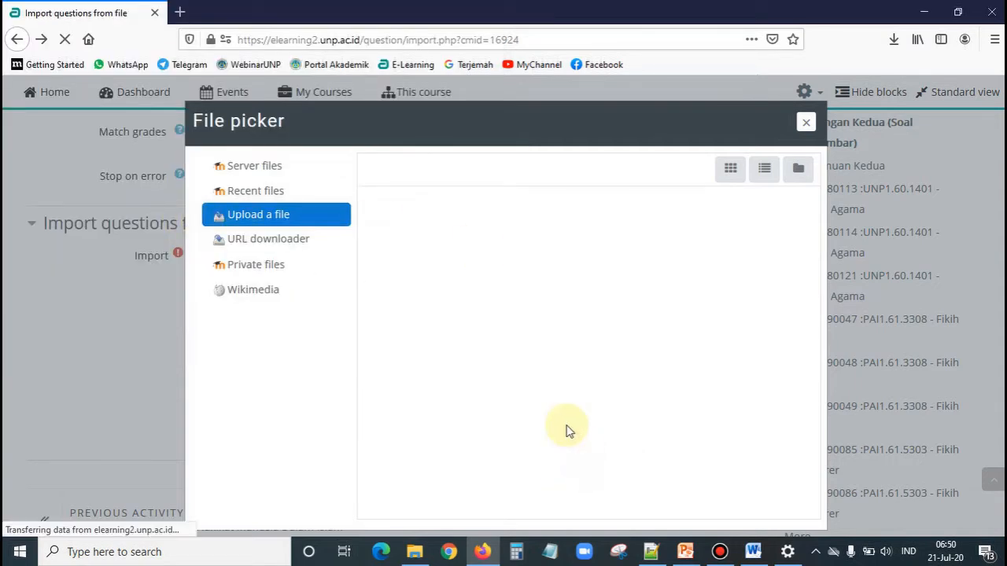
scroll(535, 401, down, 3)
scroll(535, 401, down, 3)
scroll(393, 236, up, 3)
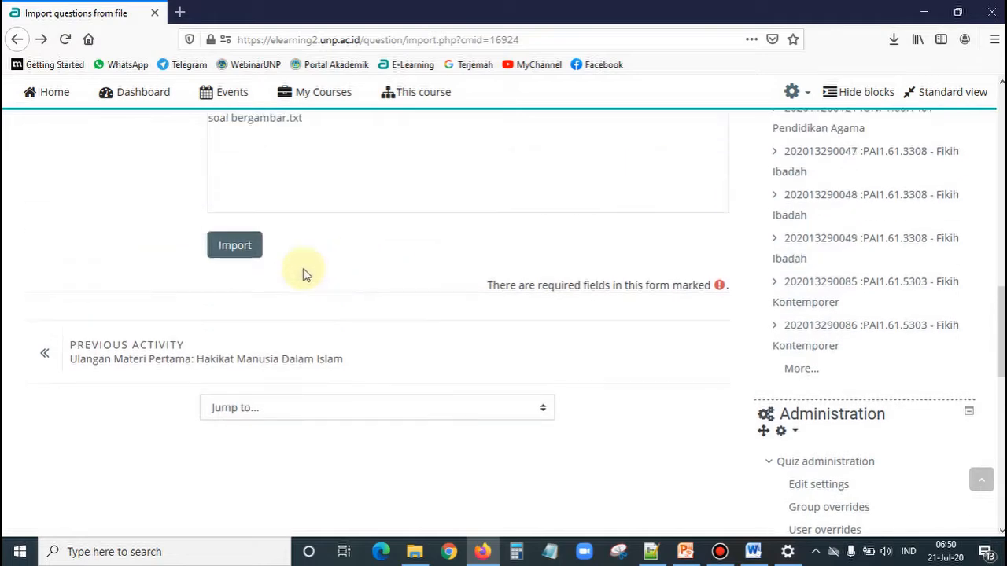
click(234, 265)
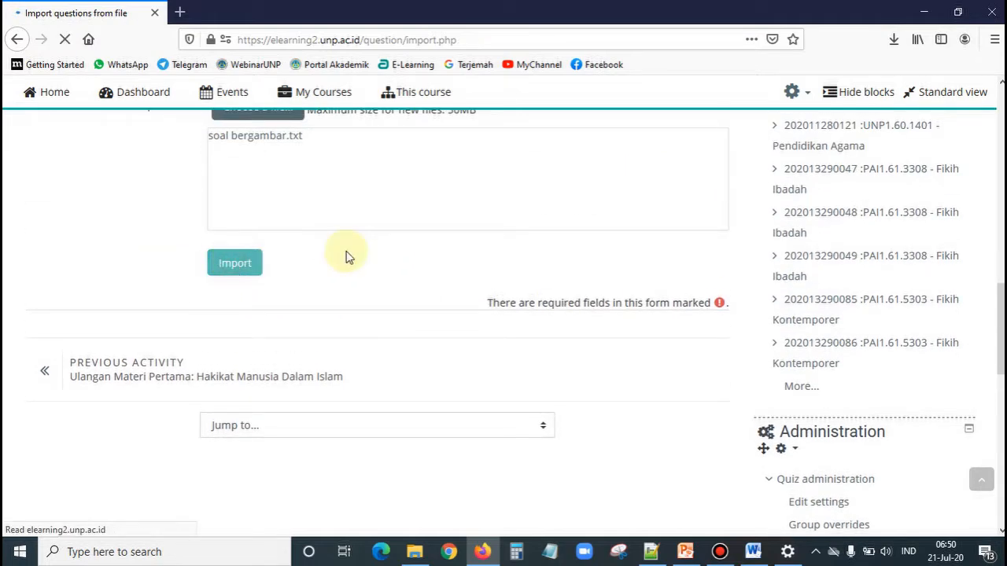
Step: Continue from the import results to the question bank and open the question "Gambar grafik di atas dinamakan dengan grafik?" for editing
scroll(236, 314, down, 3)
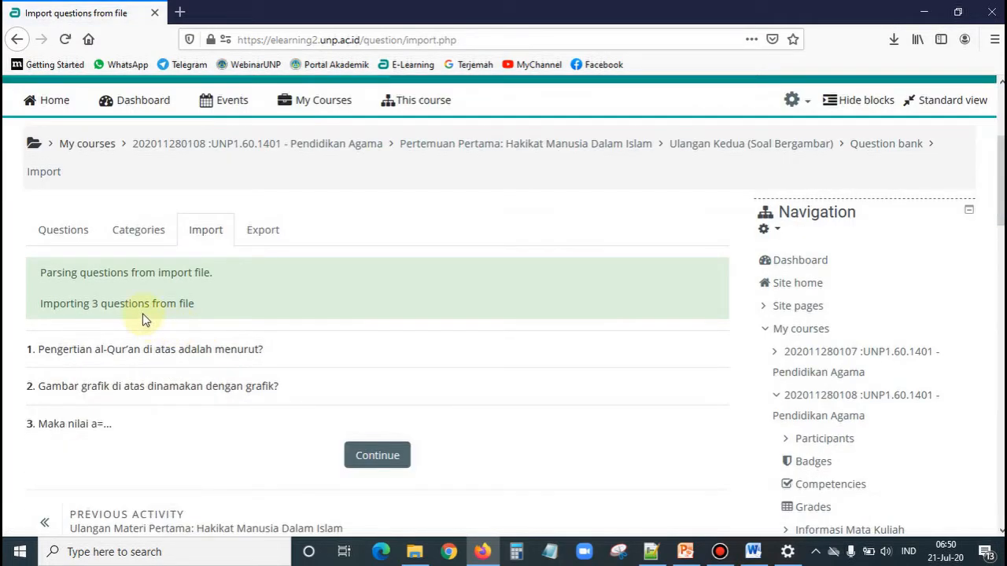
scroll(163, 271, down, 3)
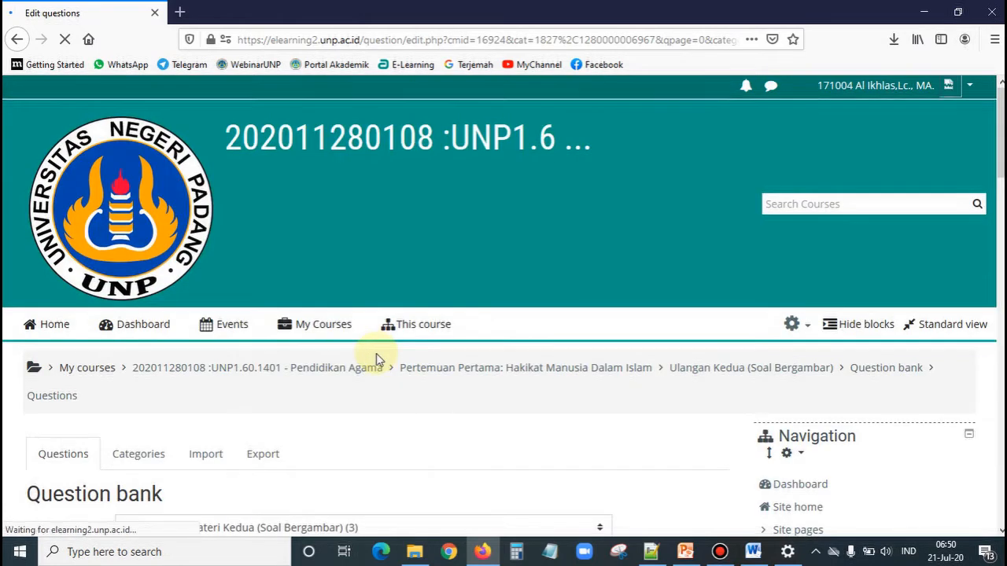
scroll(376, 353, down, 5)
scroll(125, 338, down, 1)
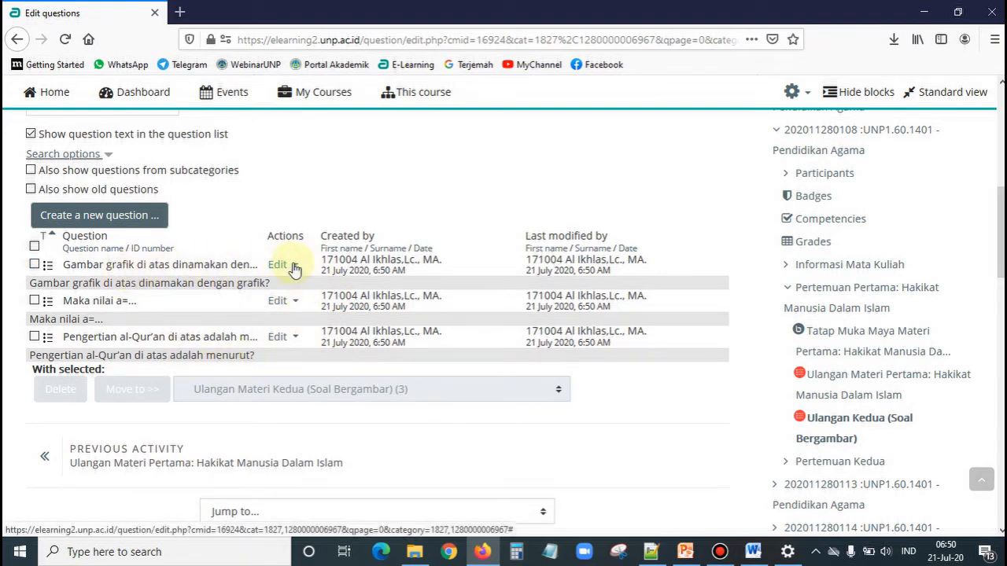
click(292, 266)
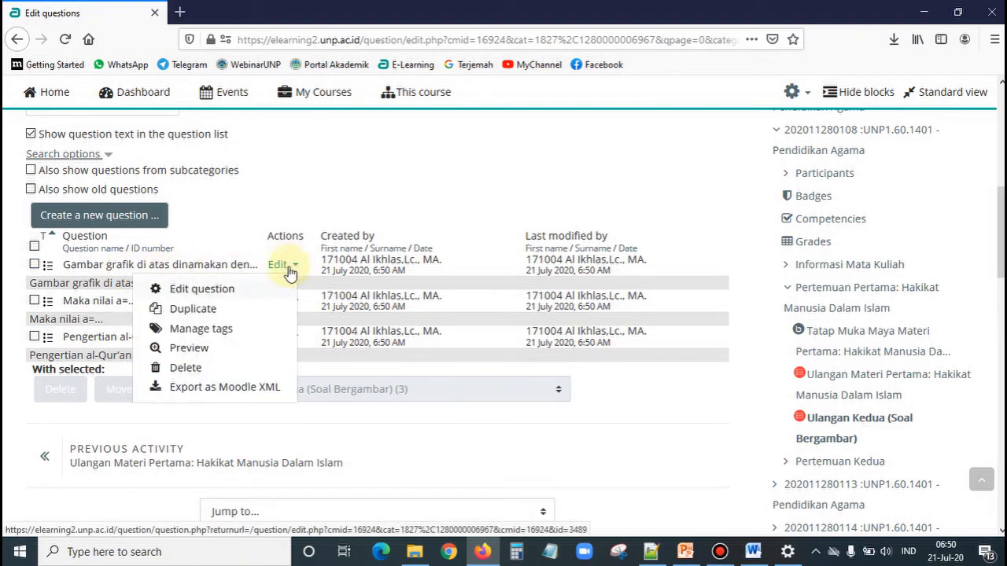
click(215, 294)
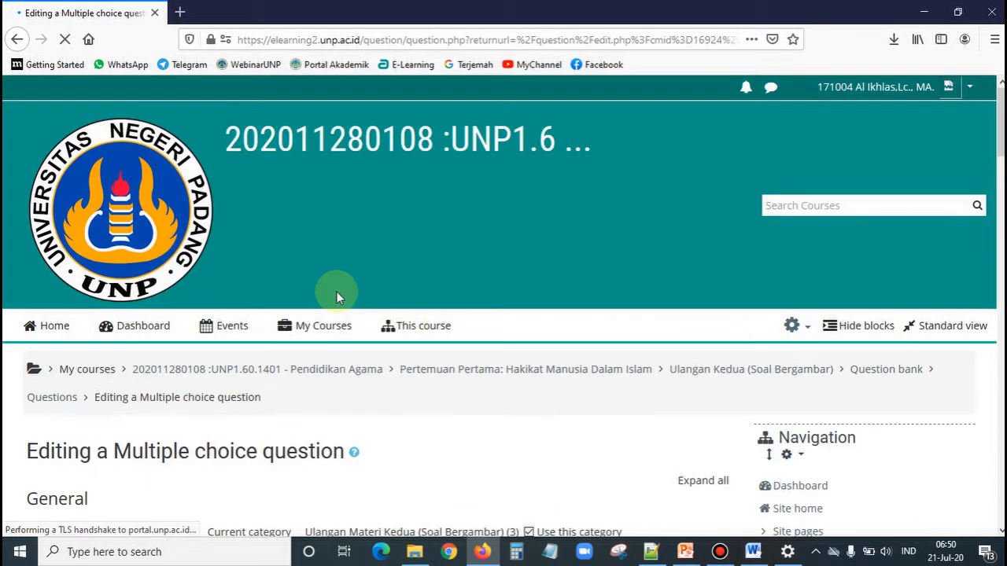
Step: Insert the image gambar grafik di atas from the AIKEN folder on a new line above the question text, marking its description as not necessary
scroll(342, 301, down, 3)
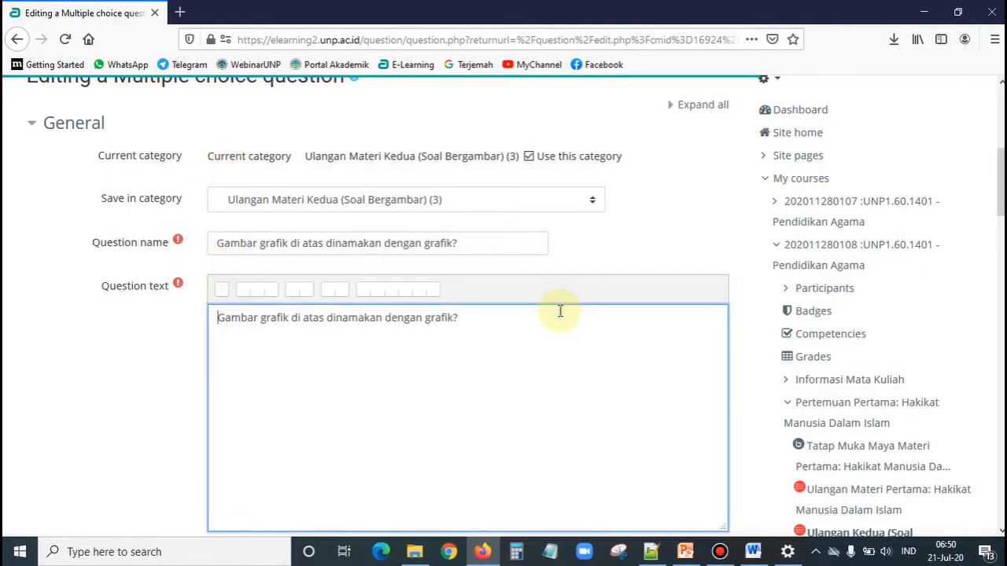
key(Return)
scroll(558, 308, down, 1)
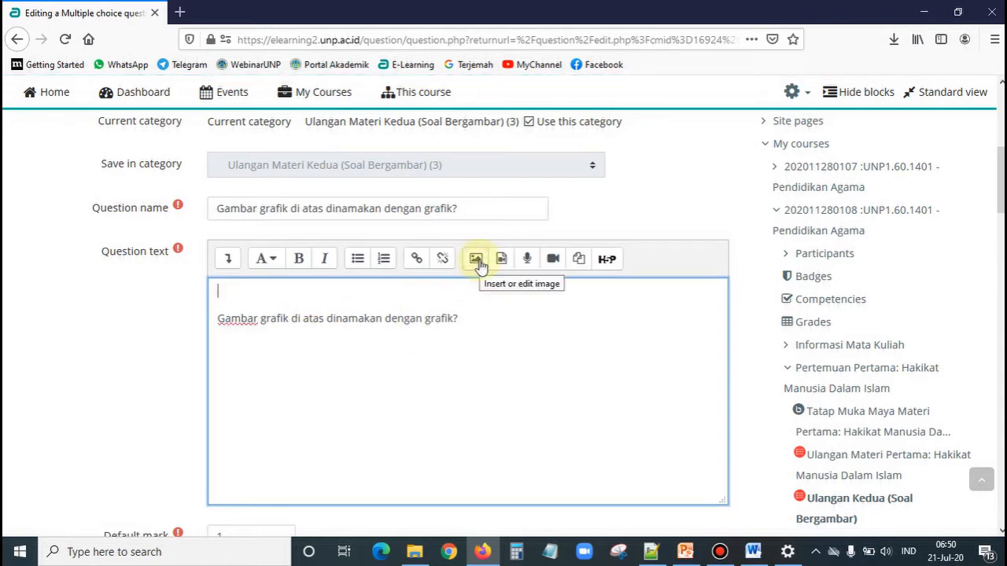
click(477, 262)
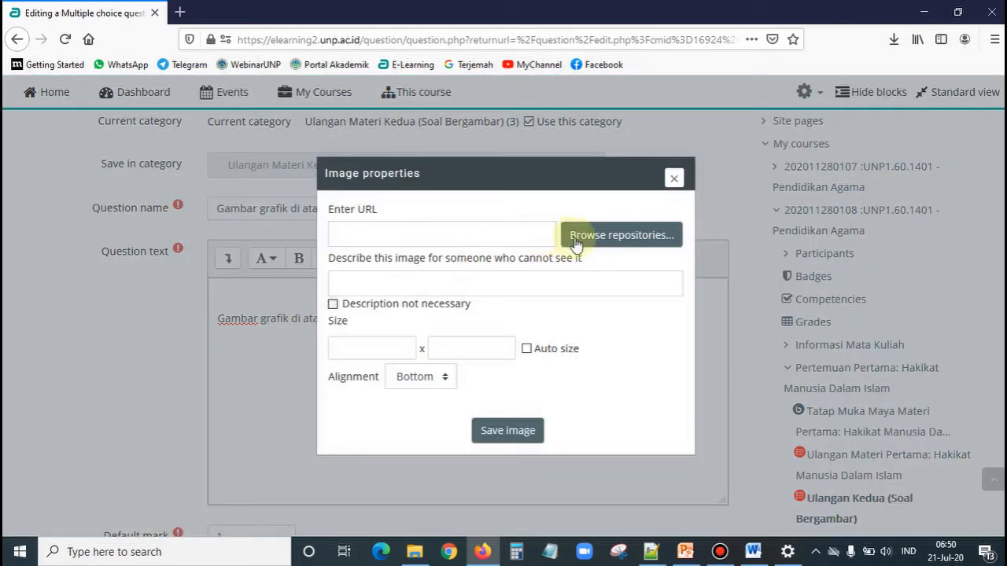
click(615, 238)
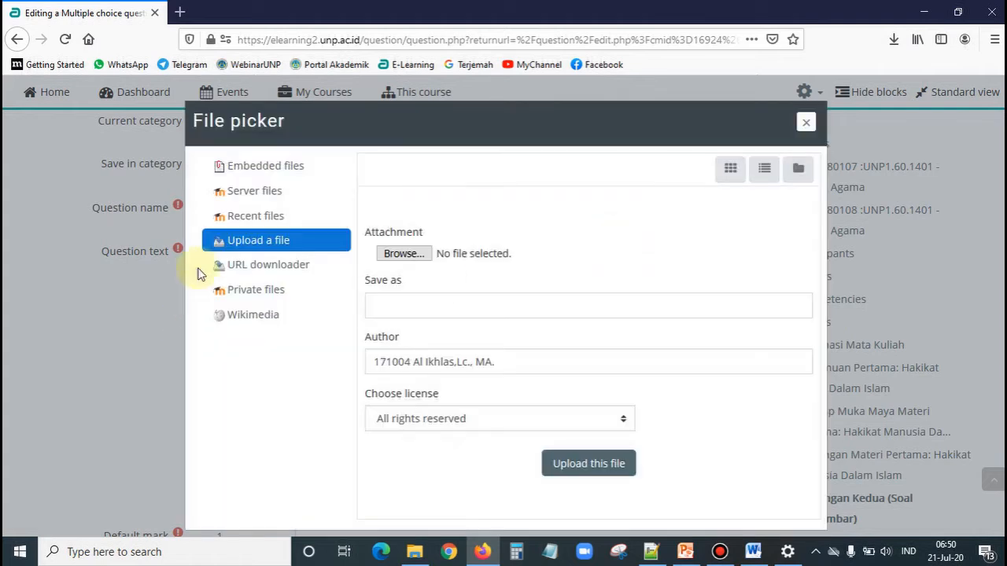
click(408, 253)
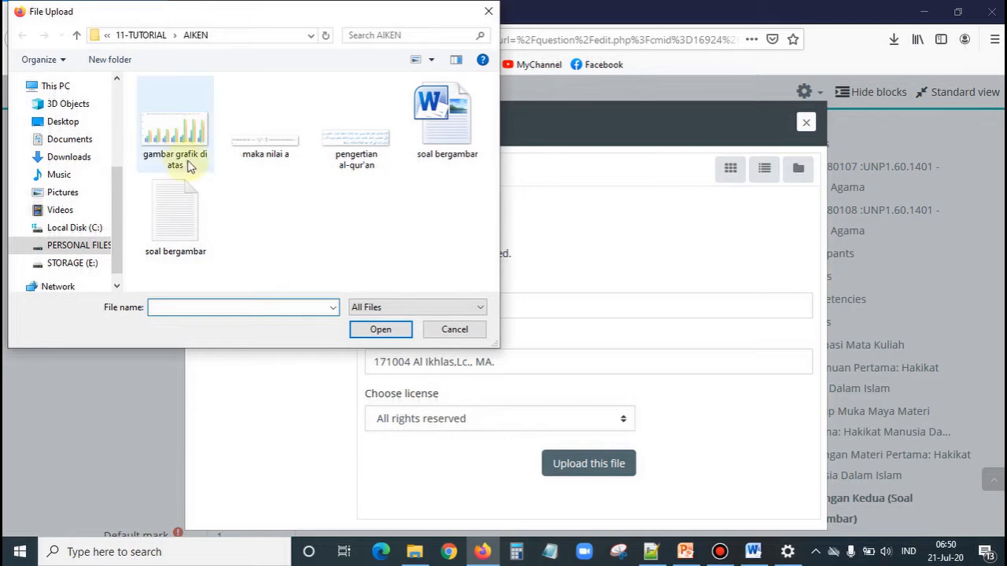
double_click(175, 145)
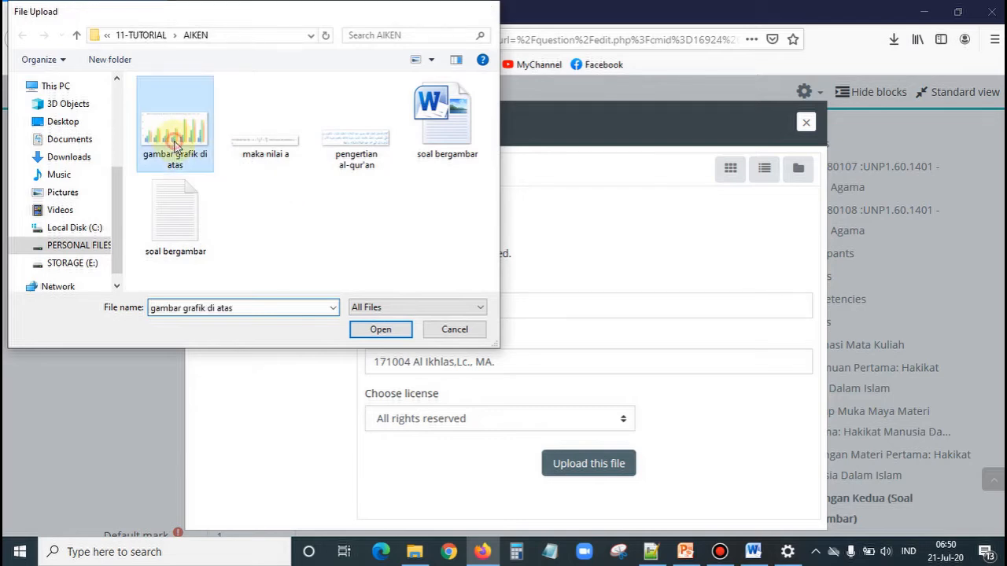
click(588, 464)
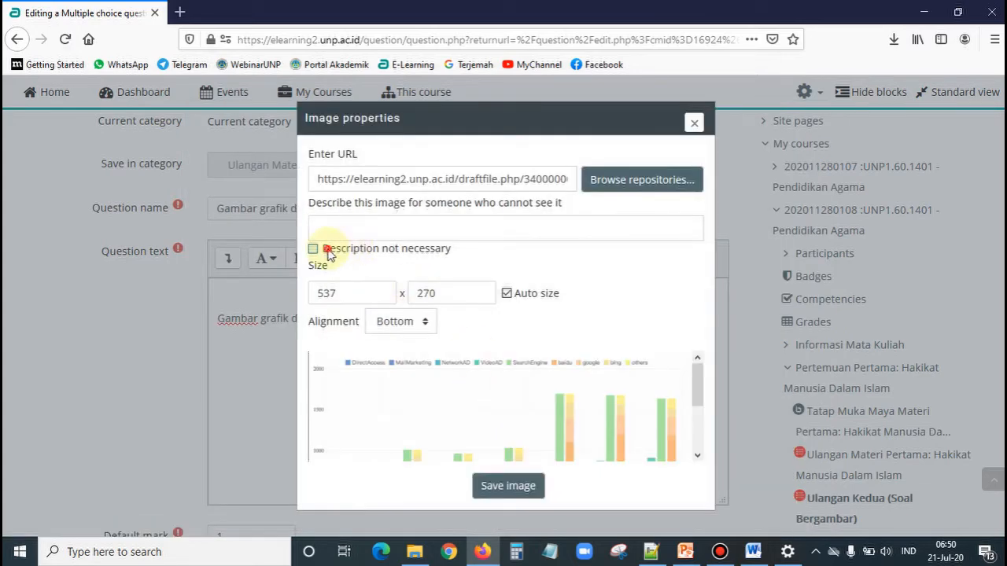
click(508, 486)
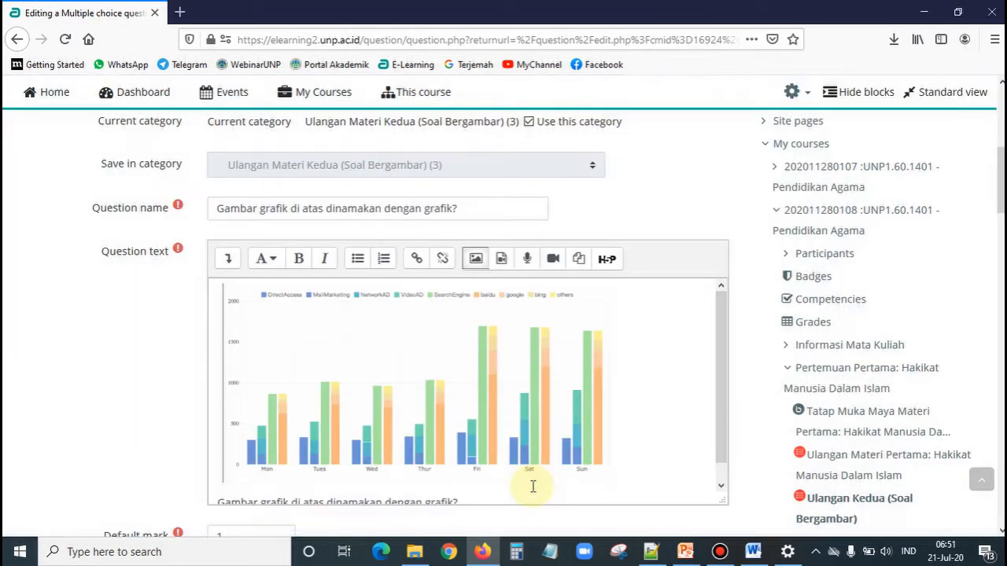
Step: Save the changes to the chart question and return to the question bank
scroll(509, 456, down, 15)
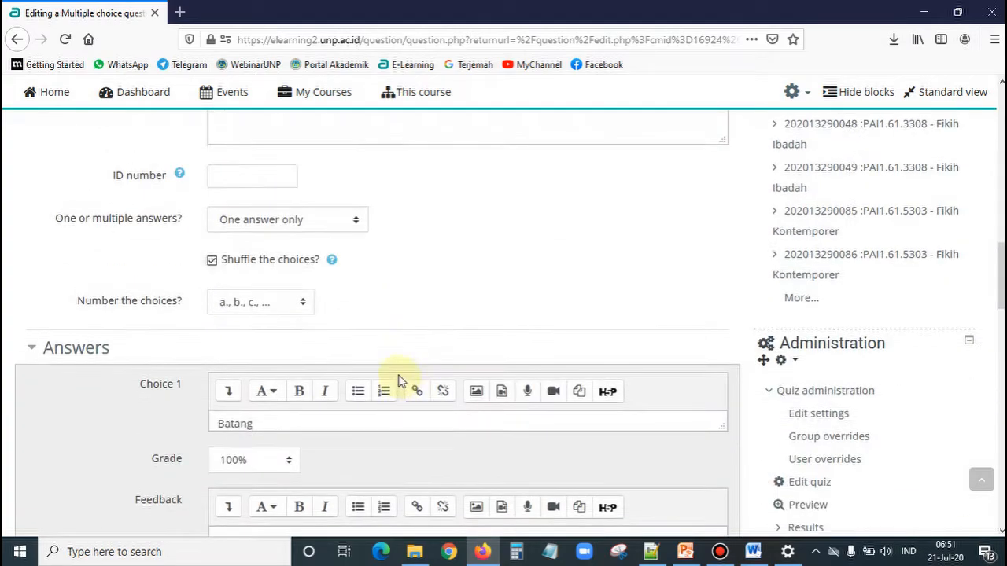
scroll(378, 373, down, 10)
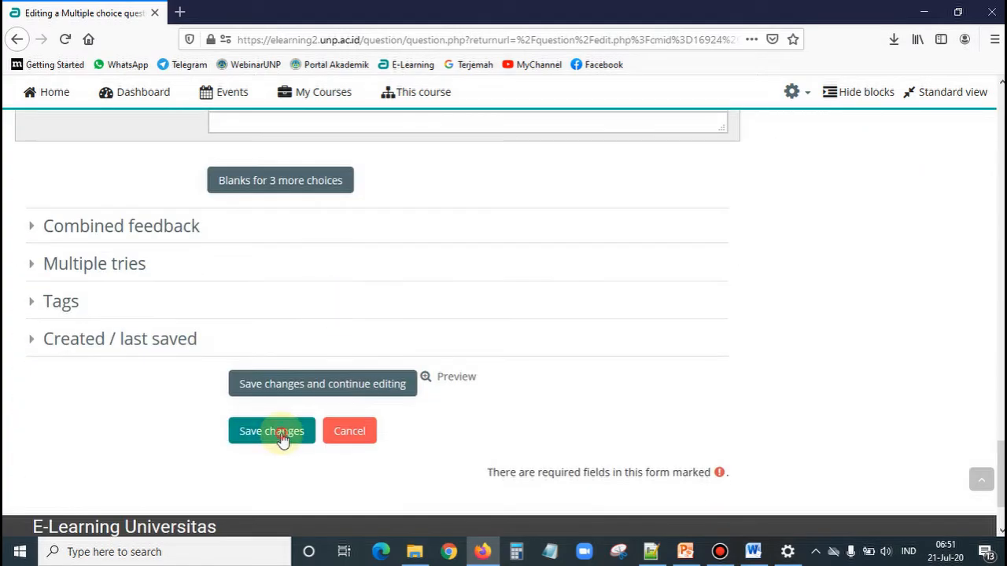
click(281, 434)
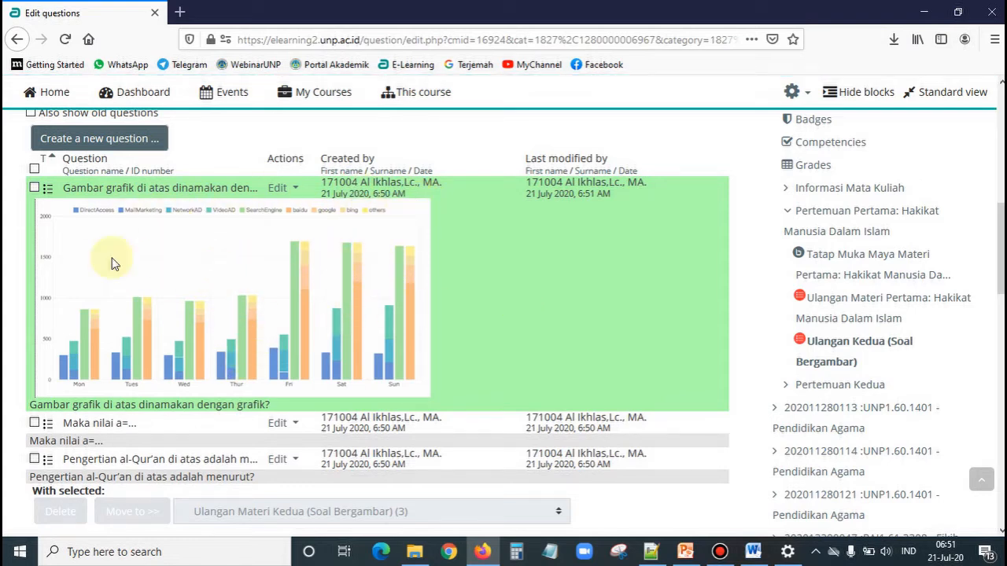
Step: Preview the chart question "Gambar grafik di atas dinamakan dengan grafik?" with its answer choices and close the preview
click(296, 192)
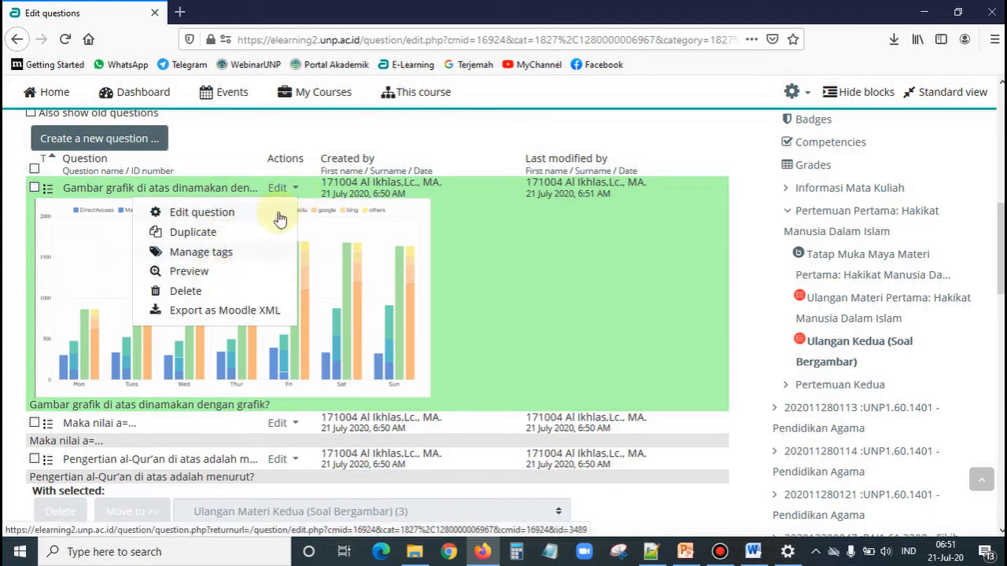
click(191, 272)
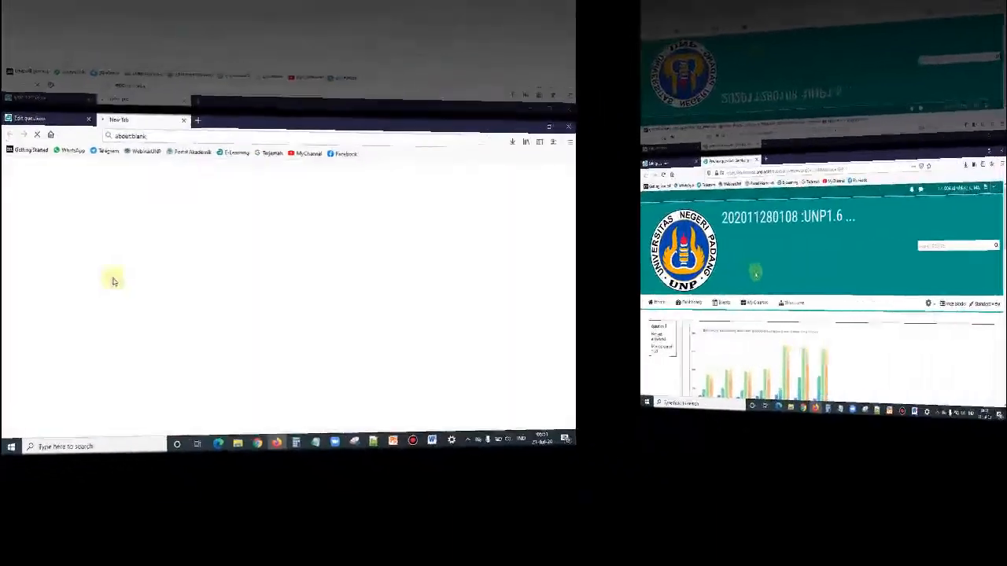
scroll(528, 288, down, 3)
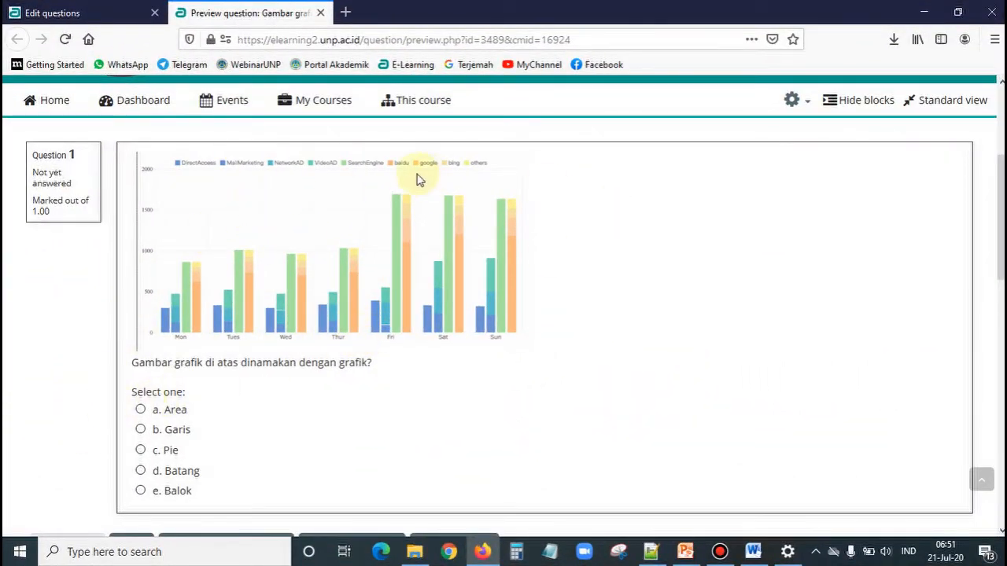
scroll(360, 270, down, 3)
scroll(285, 285, up, 6)
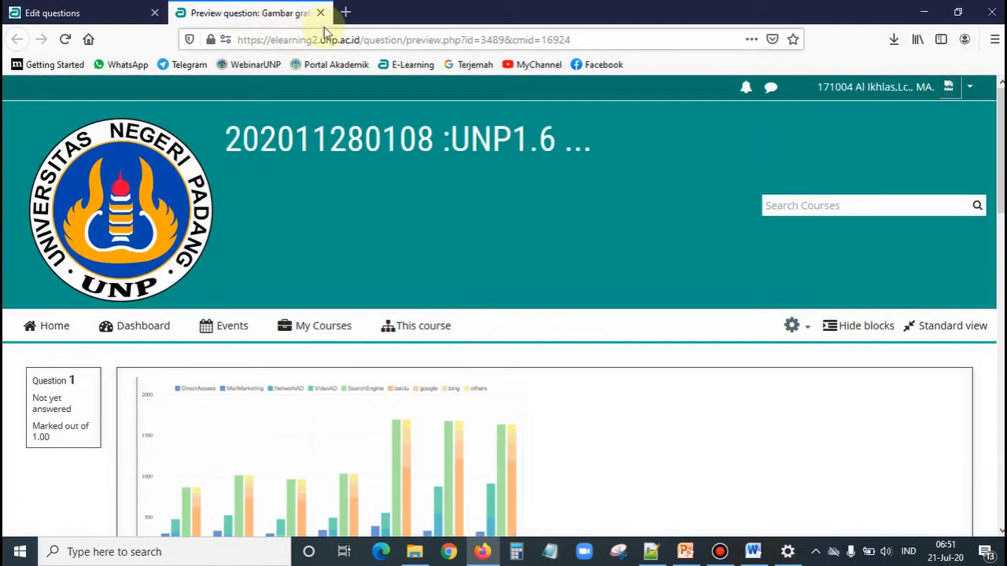
click(322, 14)
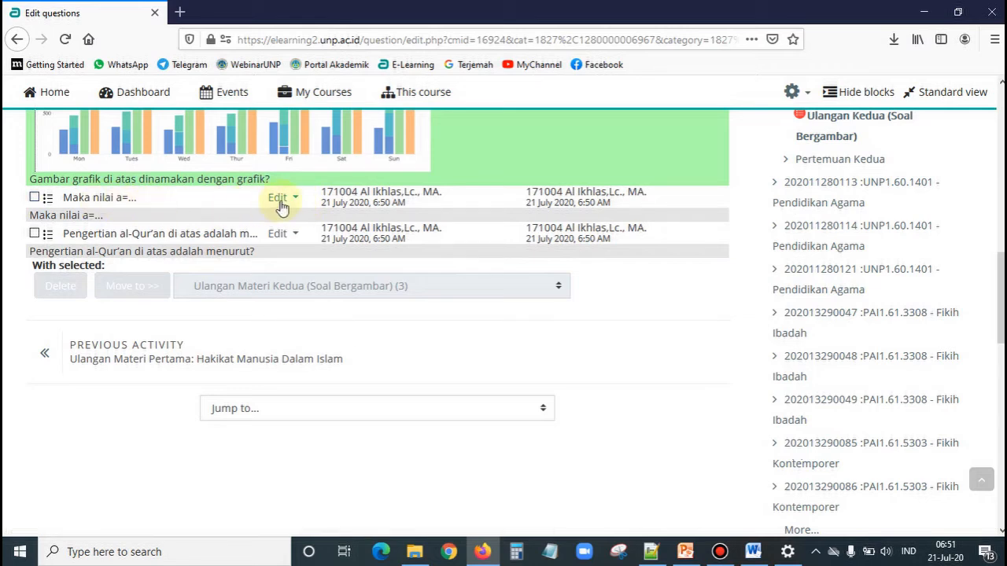
Step: Open the question "Maka nilai a=..." for editing
click(293, 202)
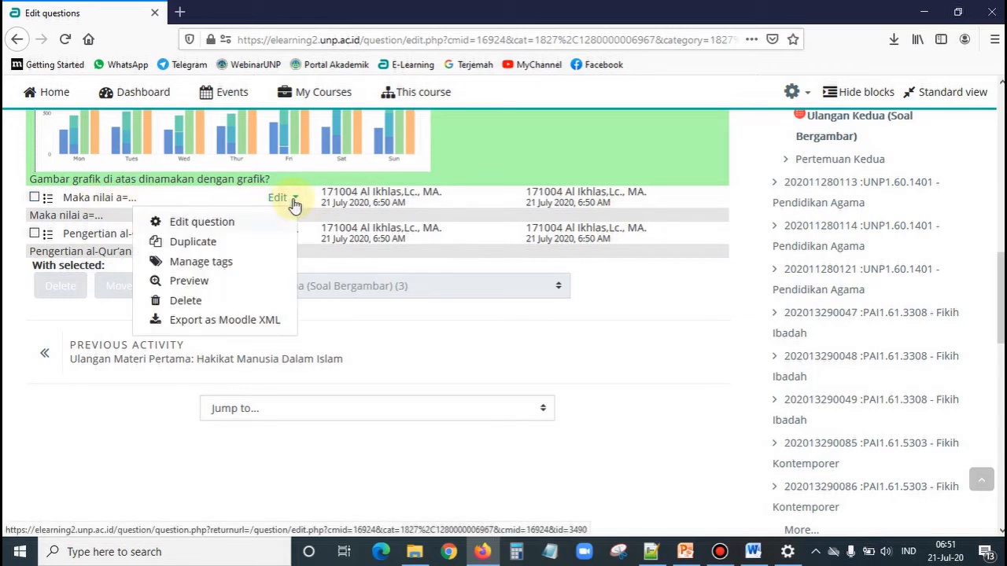
click(223, 222)
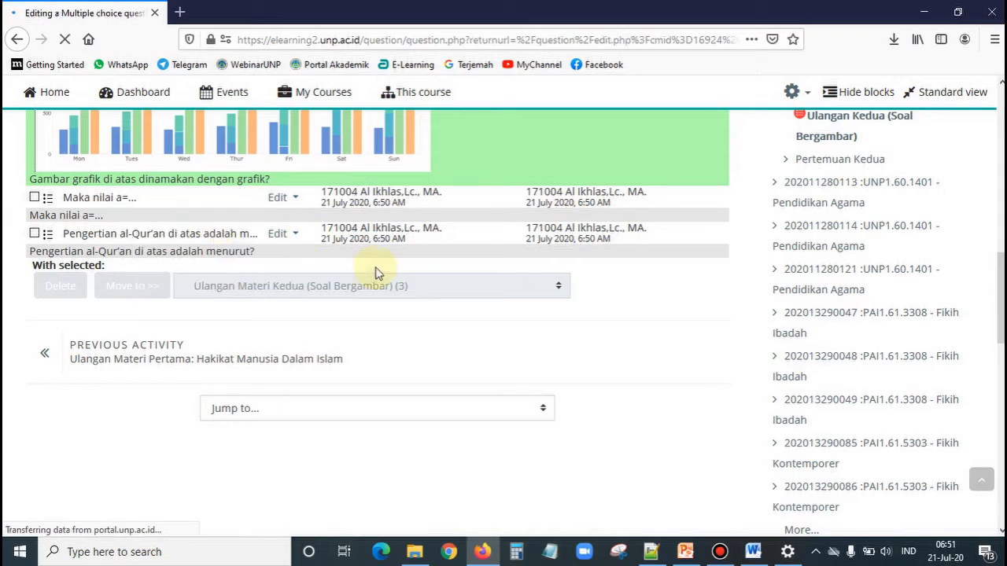
scroll(343, 291, down, 5)
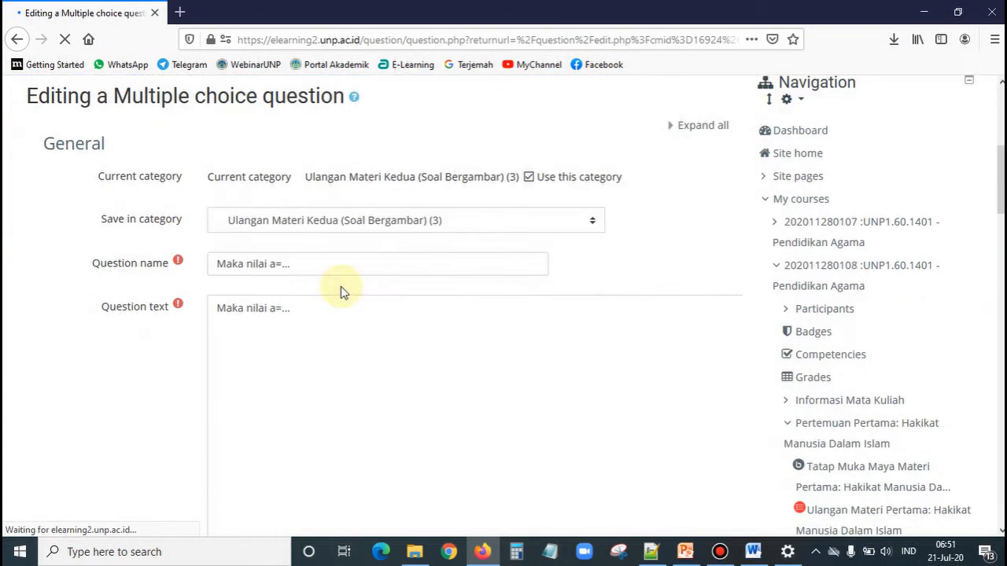
Step: Insert the image maka nilai a from the AIKEN folder on a new line above the question text, marking its description as not necessary
scroll(341, 293, down, 1)
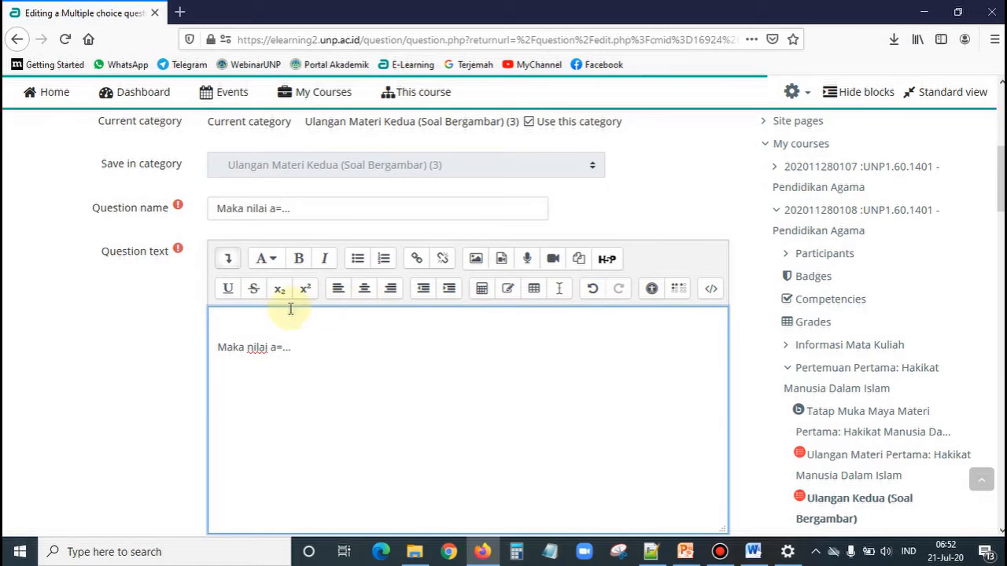
click(479, 262)
click(615, 237)
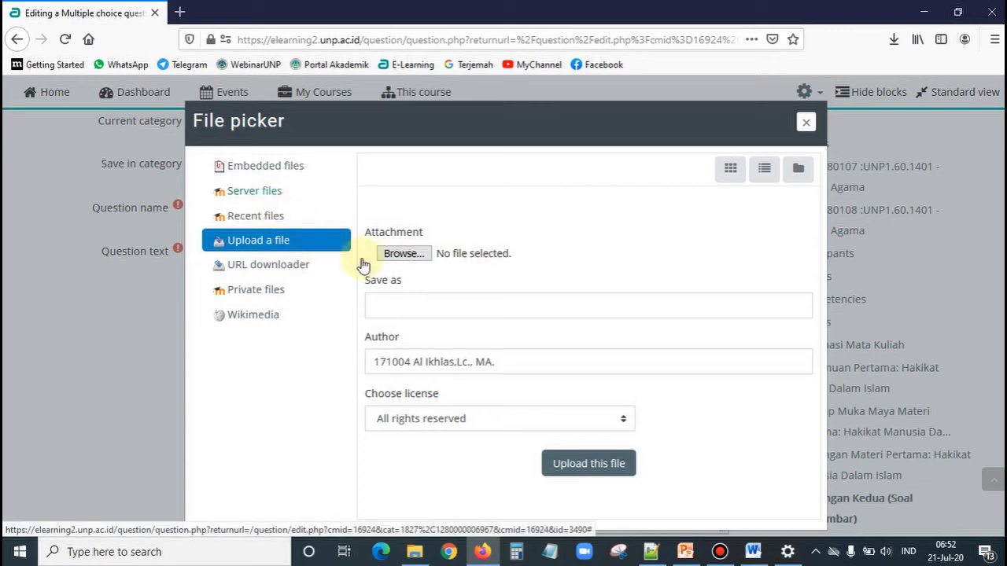
click(393, 258)
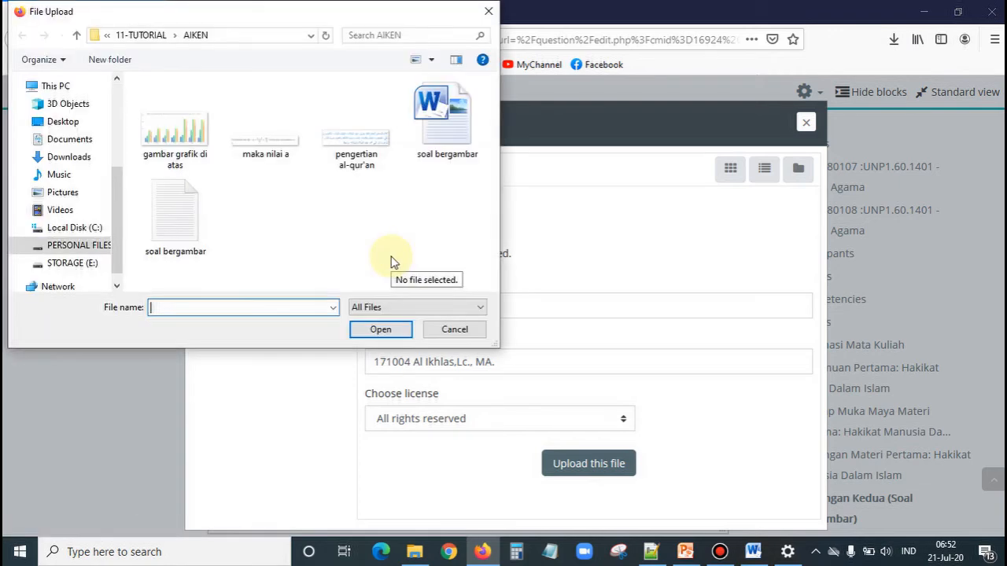
double_click(279, 151)
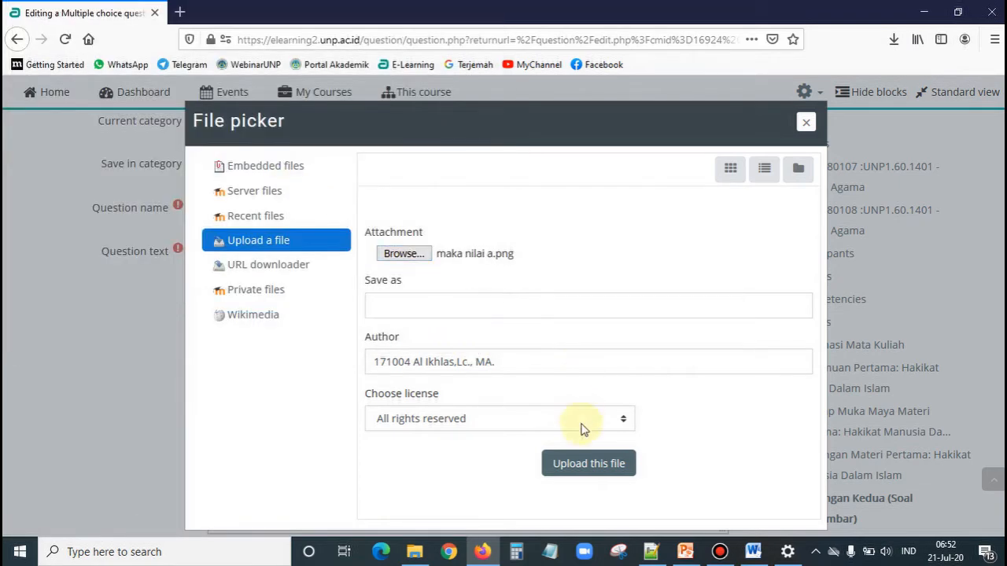
click(580, 466)
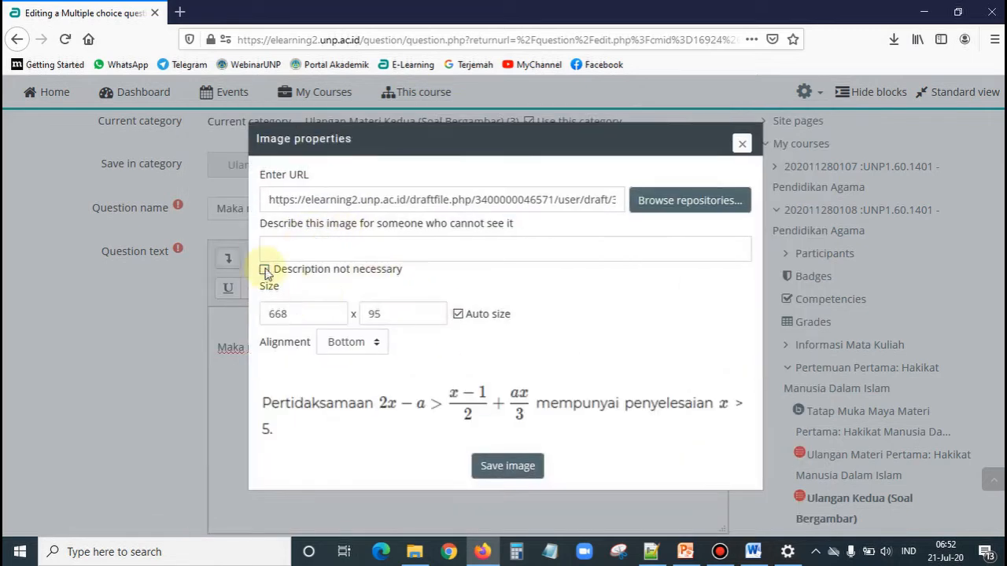
click(265, 270)
click(495, 472)
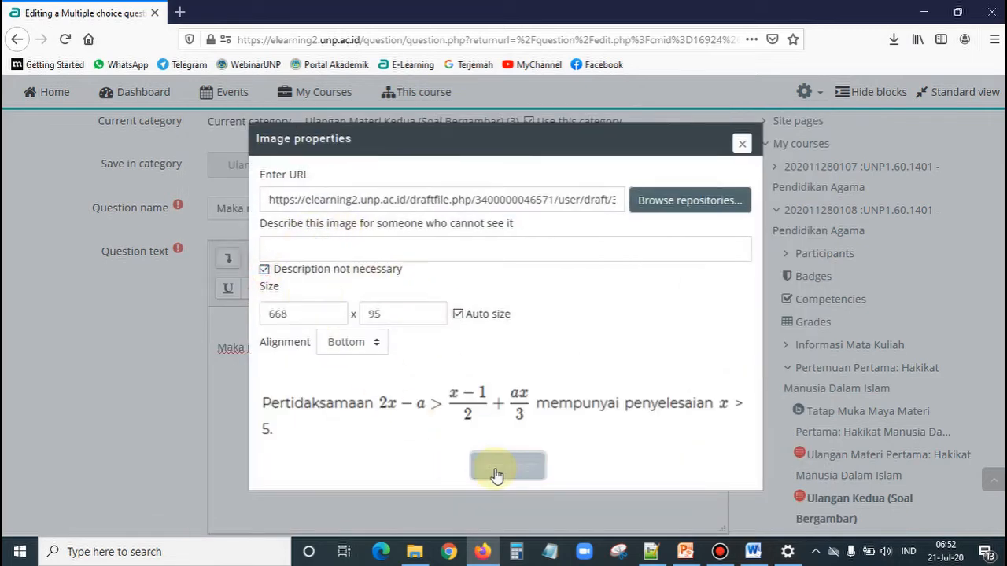
Step: Save the changes to the "Maka nilai a=..." question and return to the question bank
scroll(454, 416, down, 15)
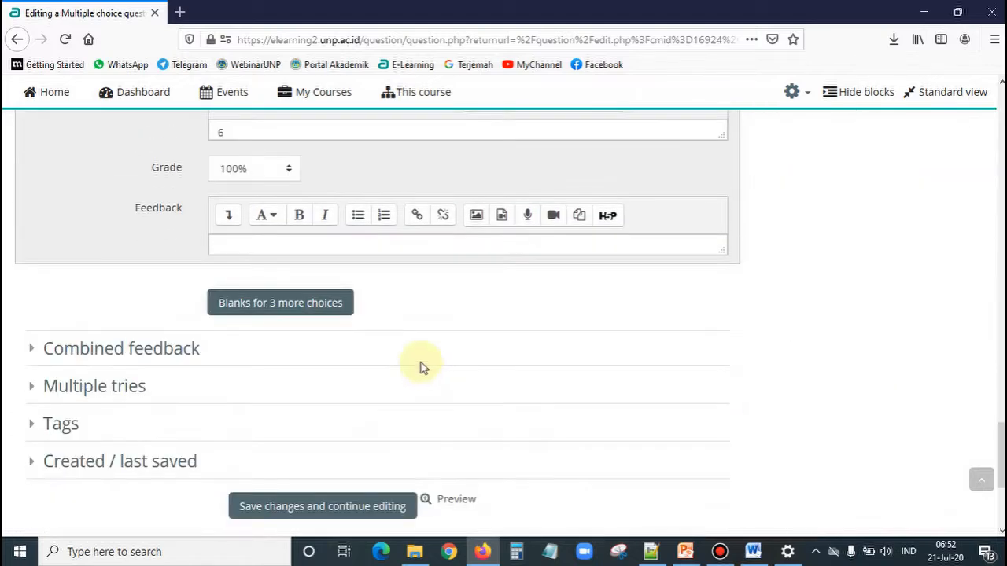
scroll(420, 366, down, 3)
click(272, 321)
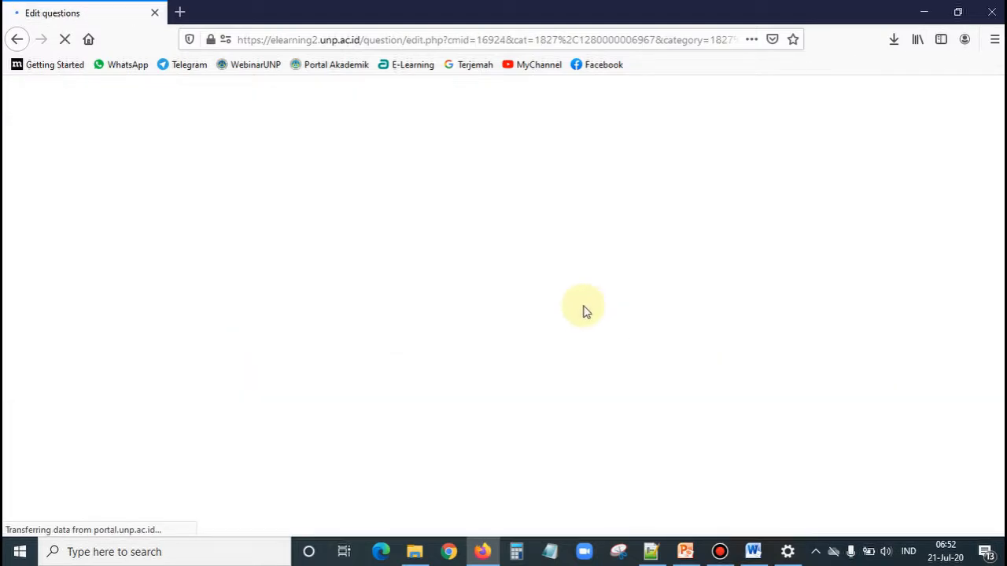
Step: Open the question "Pengertian al-Qur'an di atas adalah menurut?" for editing
scroll(446, 321, down, 10)
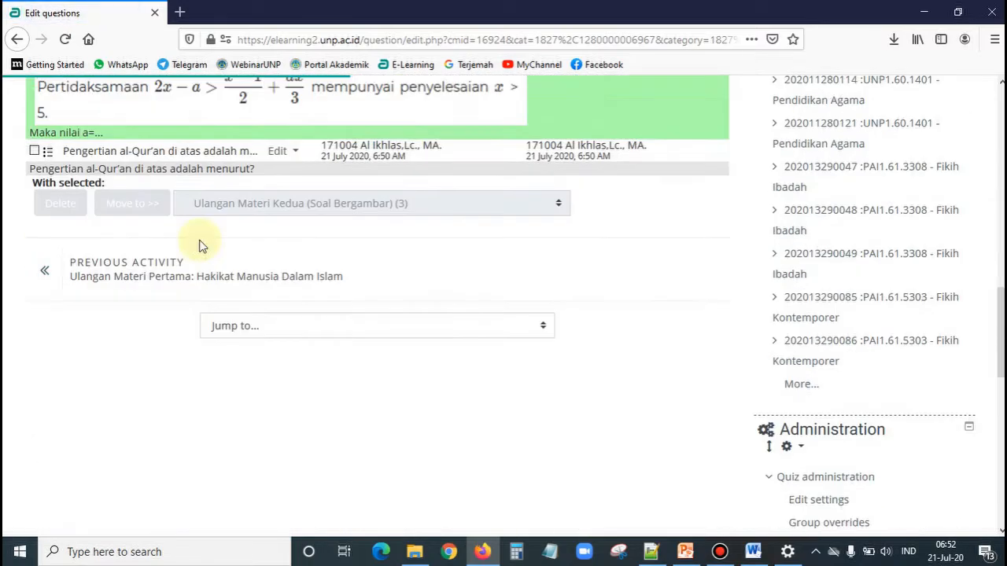
scroll(280, 265, up, 3)
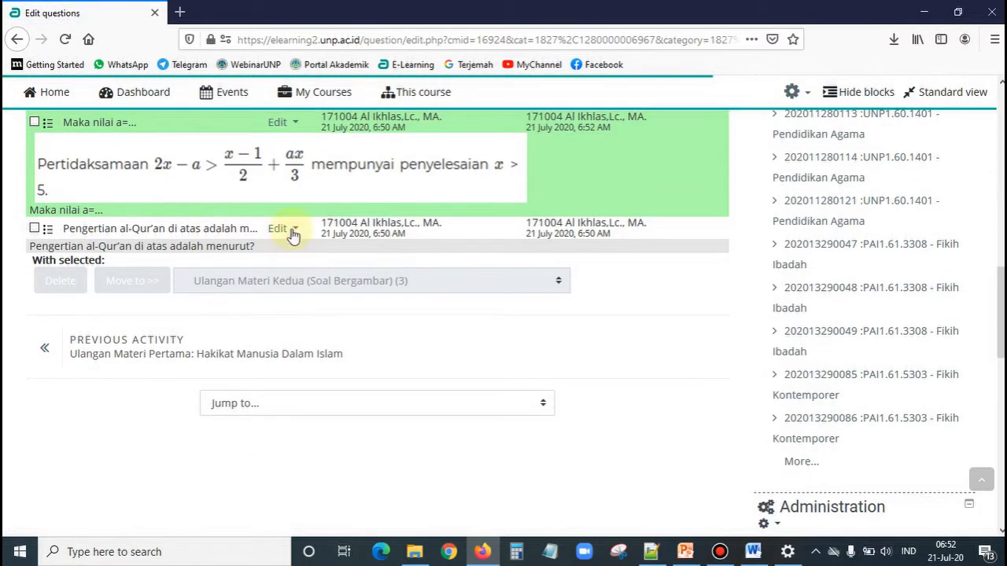
click(292, 229)
click(259, 253)
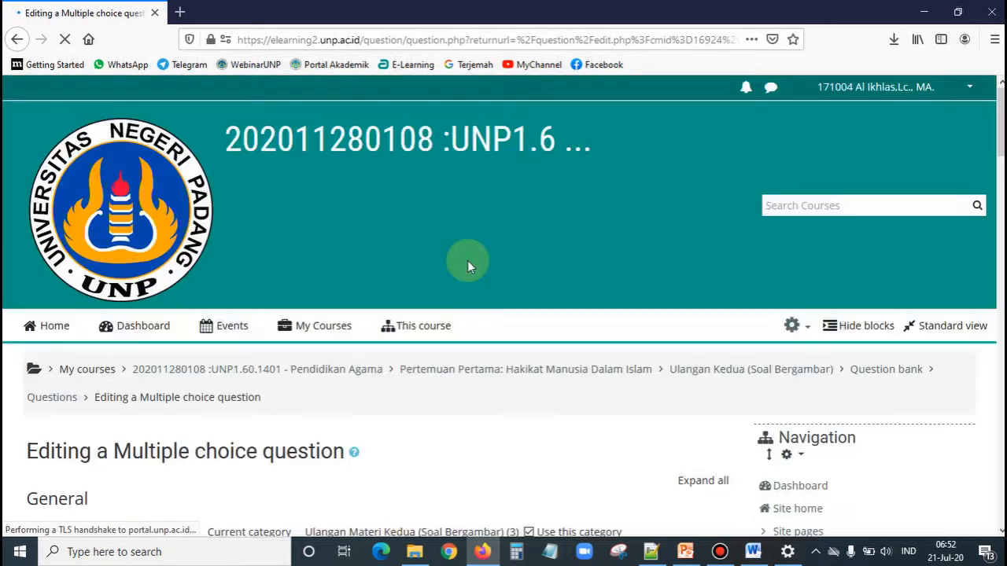
Step: Insert the image pengertian al-qur'an from the AIKEN folder on a new line above the question text, marking its description as not necessary
scroll(464, 266, down, 5)
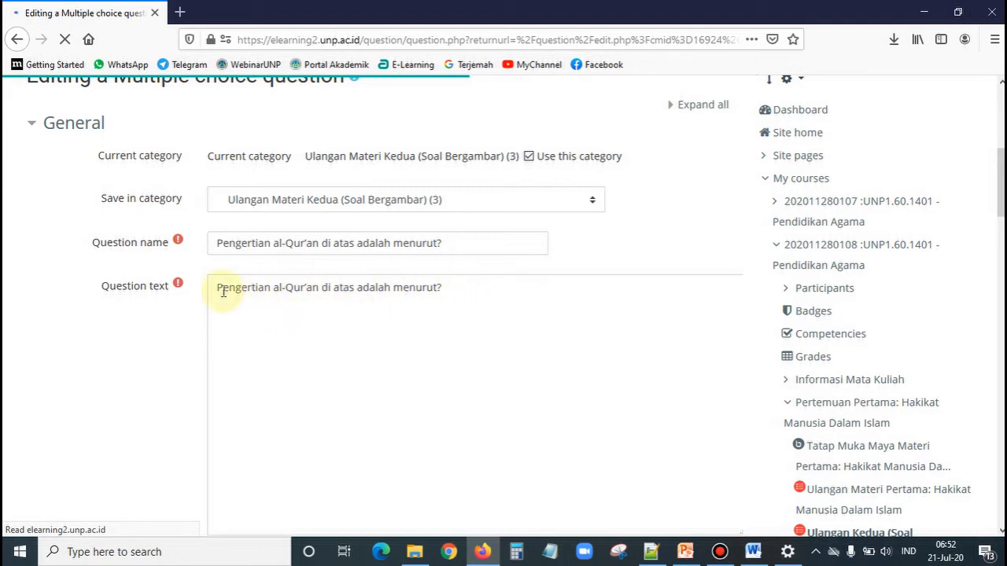
click(506, 315)
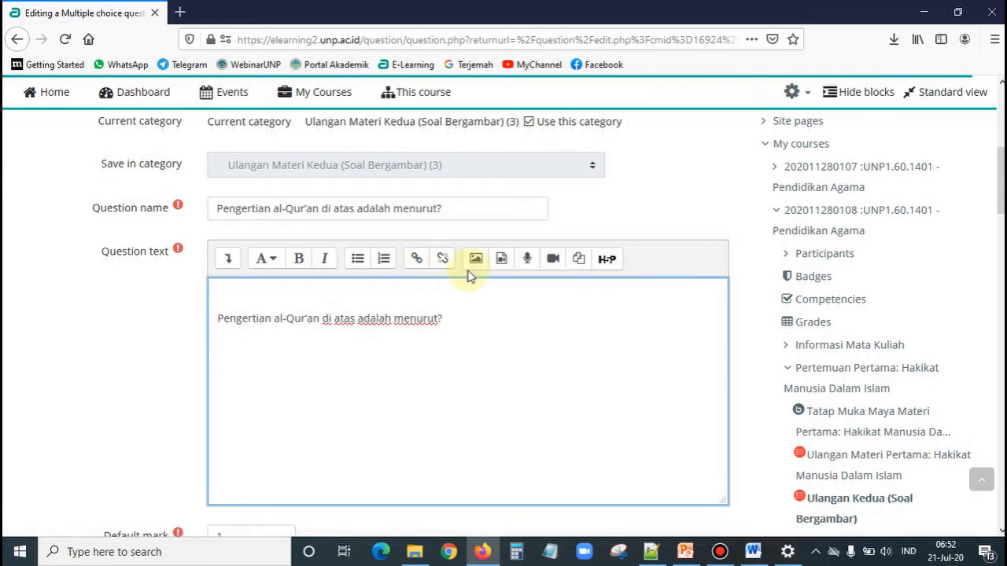
click(476, 260)
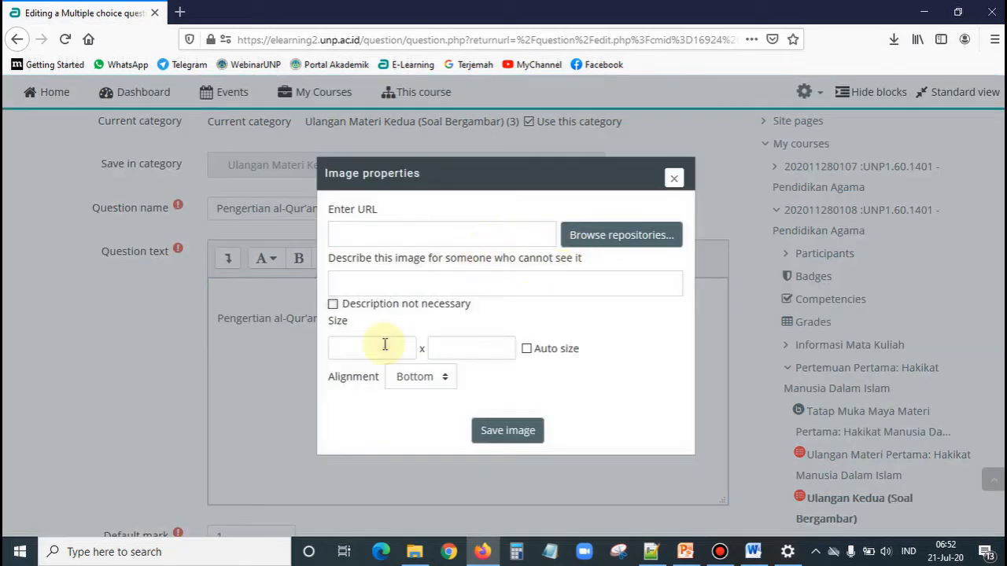
click(608, 240)
click(404, 248)
double_click(370, 142)
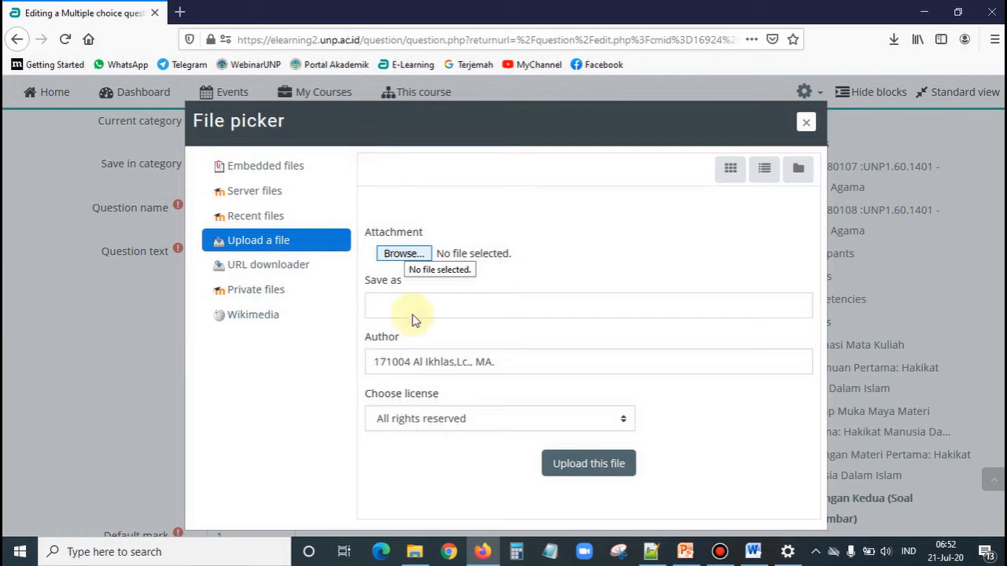
click(563, 464)
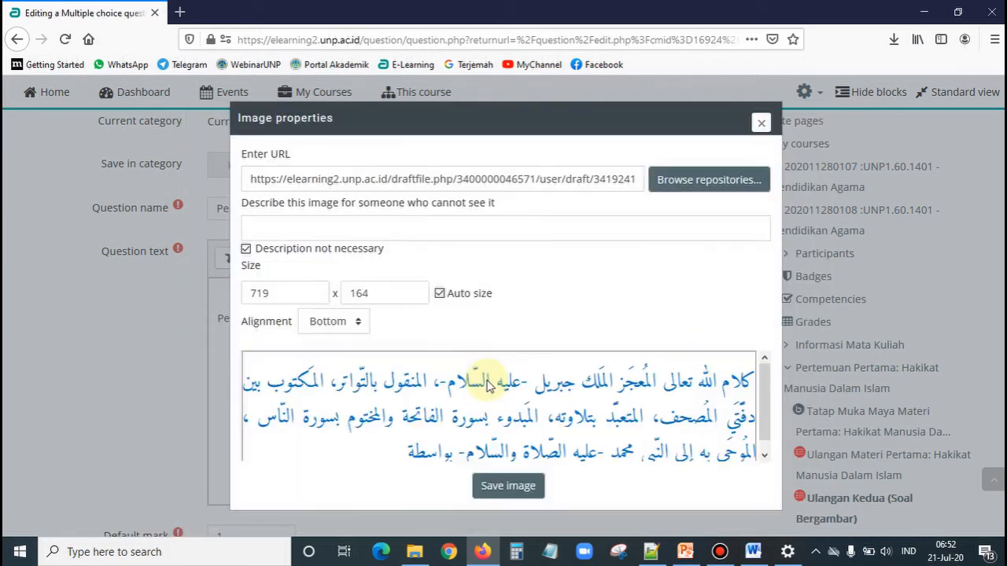
click(508, 486)
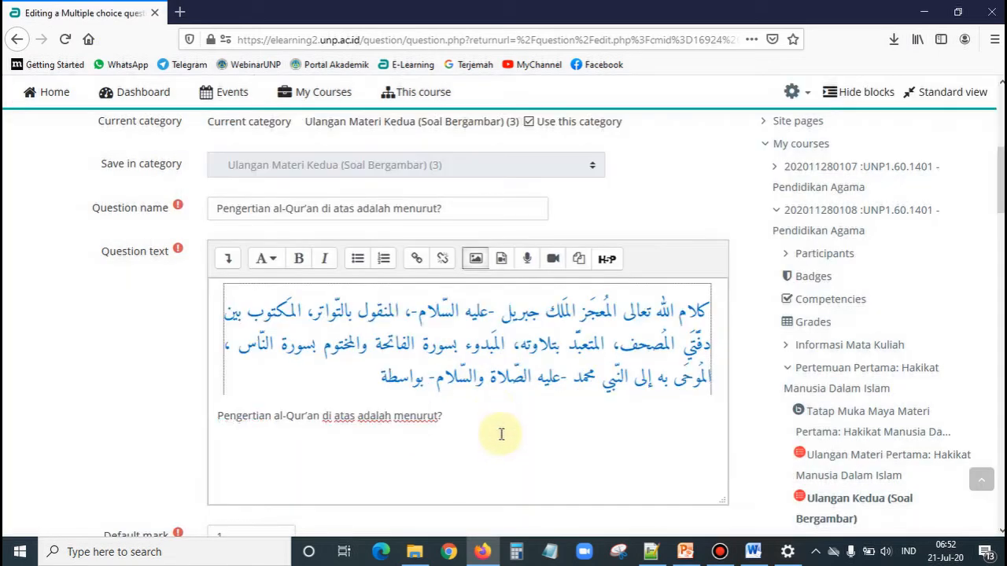
Step: Save the changes to the al-Qur'an definition question and return to the question bank
scroll(336, 283, down, 5)
scroll(330, 407, down, 20)
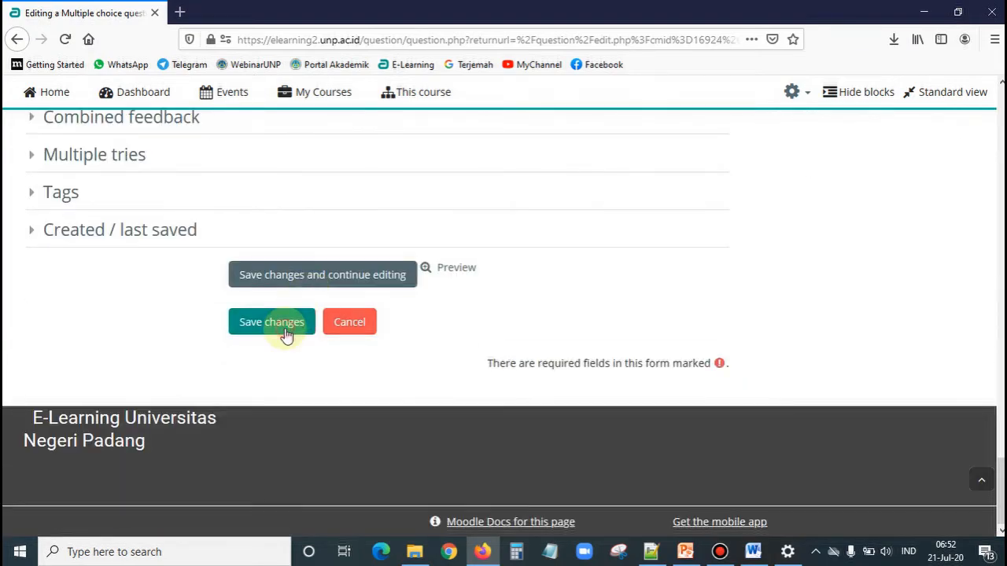
click(286, 336)
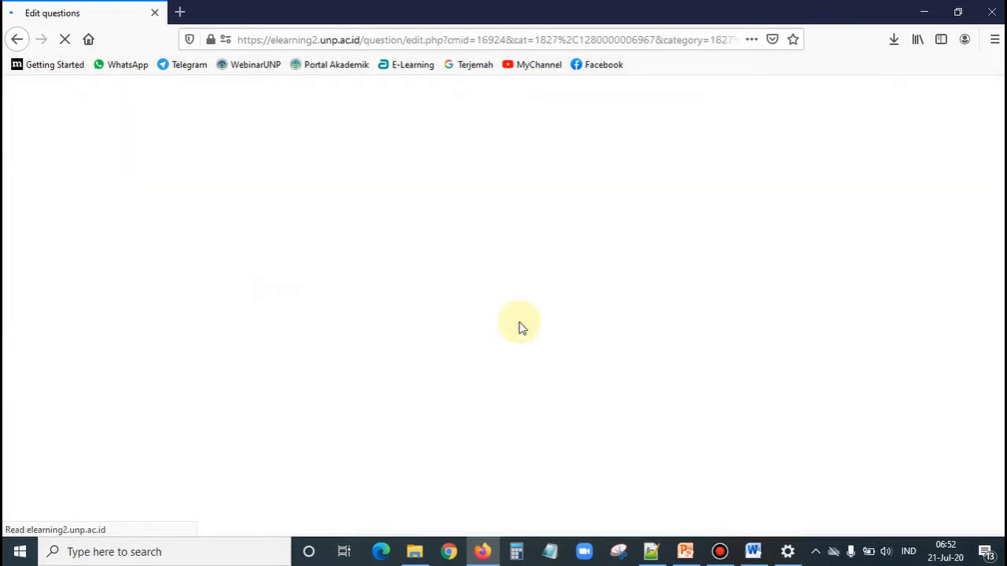
Step: Review the questions and their inserted images in the category Ulangan Materi Kedua (Soal Bergambar)
scroll(362, 296, down, 7)
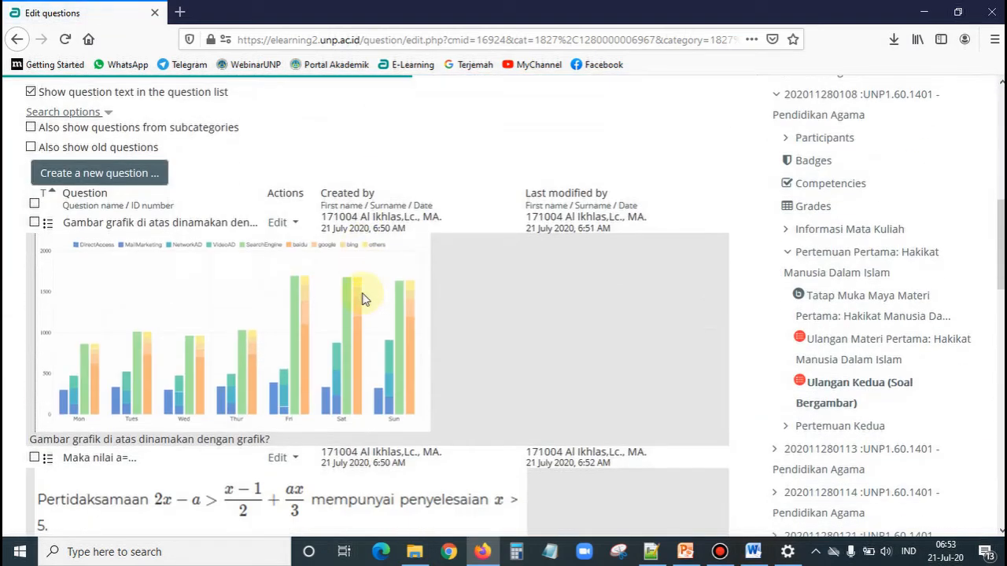
scroll(369, 292, up, 5)
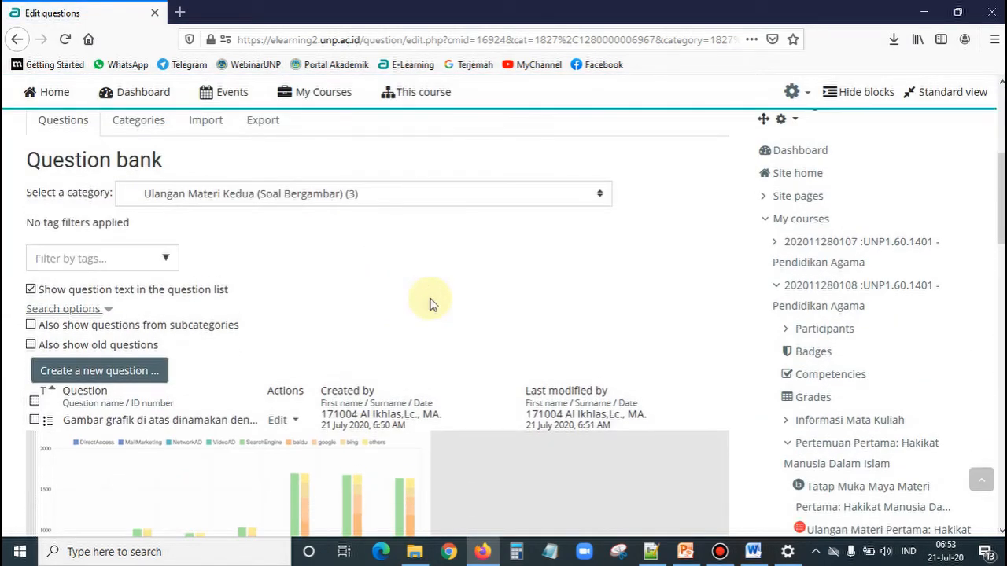
scroll(430, 304, down, 3)
scroll(227, 260, down, 5)
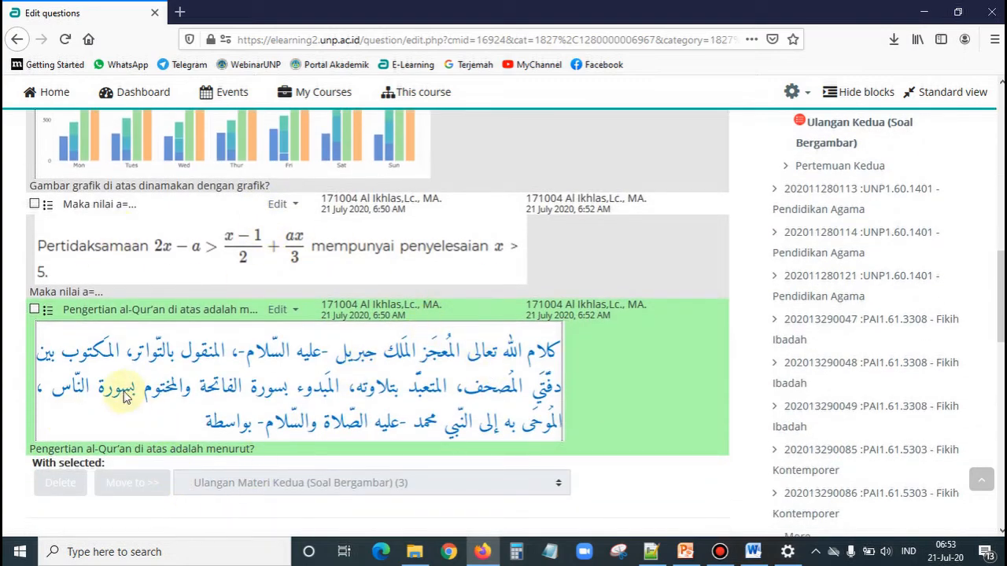
scroll(336, 374, up, 7)
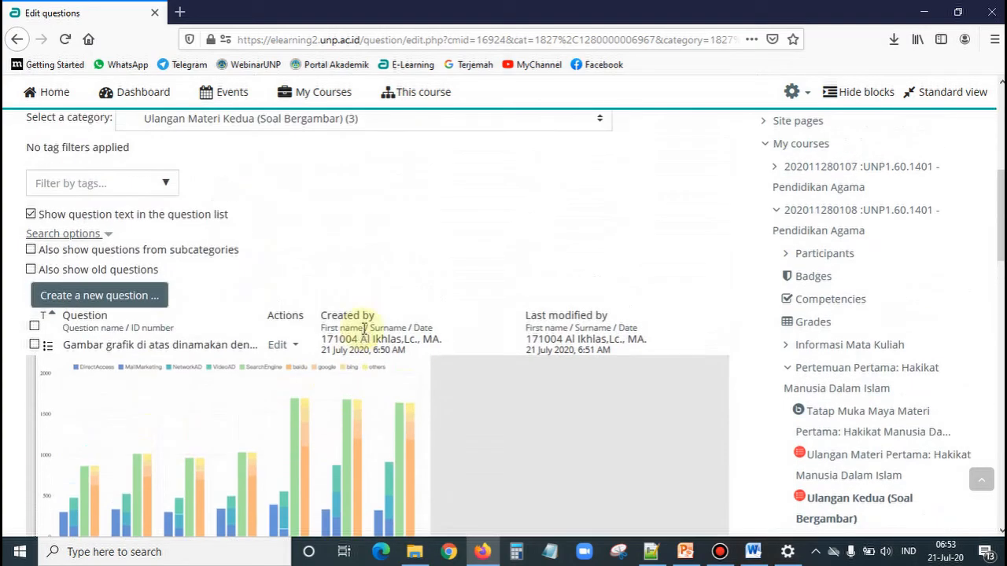
scroll(284, 381, down, 10)
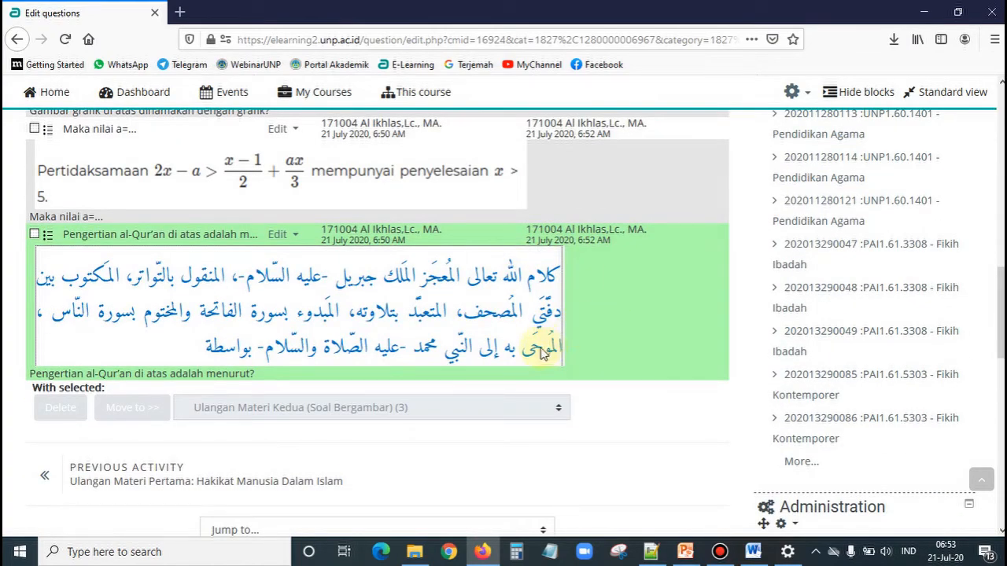
scroll(529, 344, down, 5)
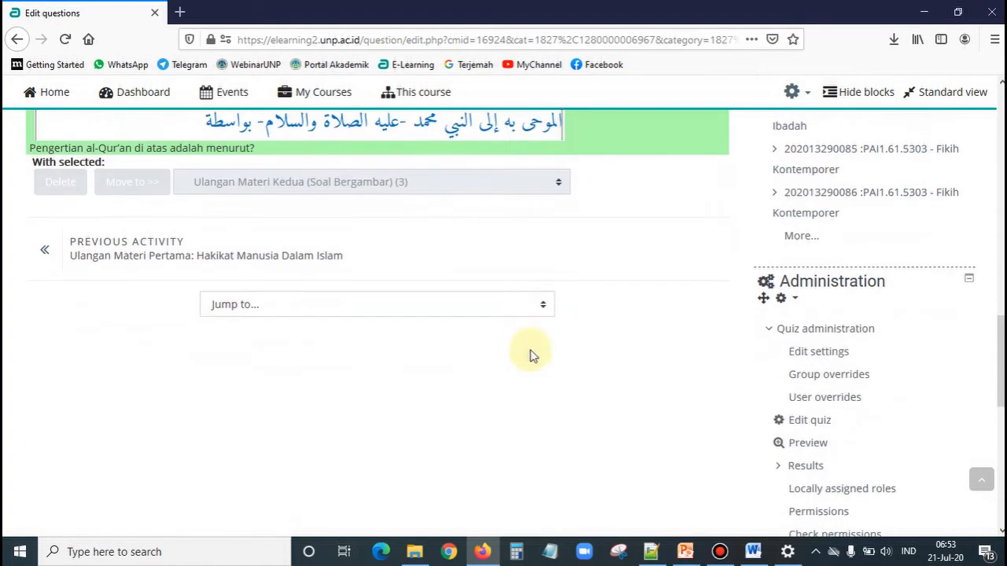
scroll(532, 339, up, 15)
scroll(441, 397, down, 3)
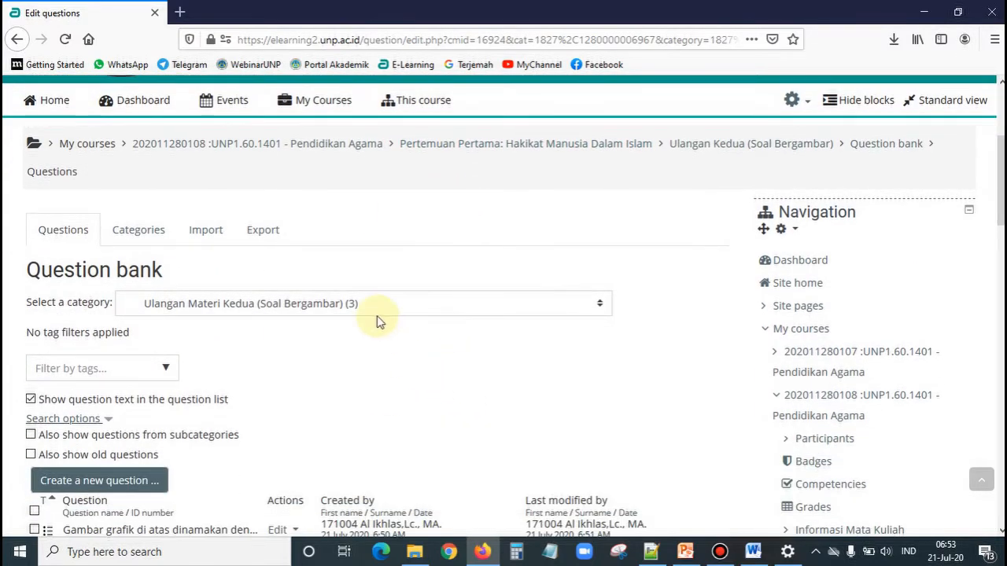
scroll(551, 303, up, 3)
scroll(475, 420, down, 3)
scroll(491, 363, up, 4)
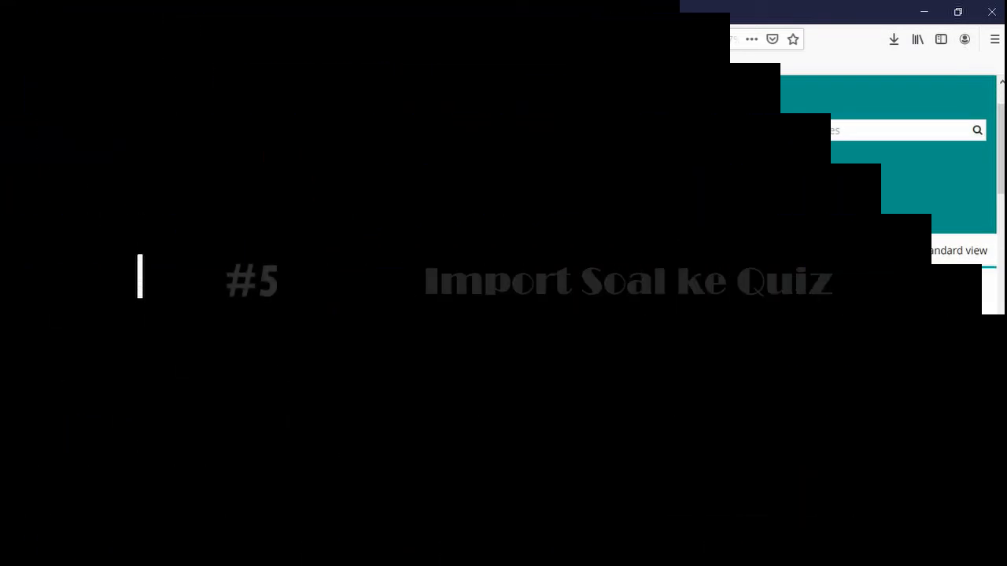